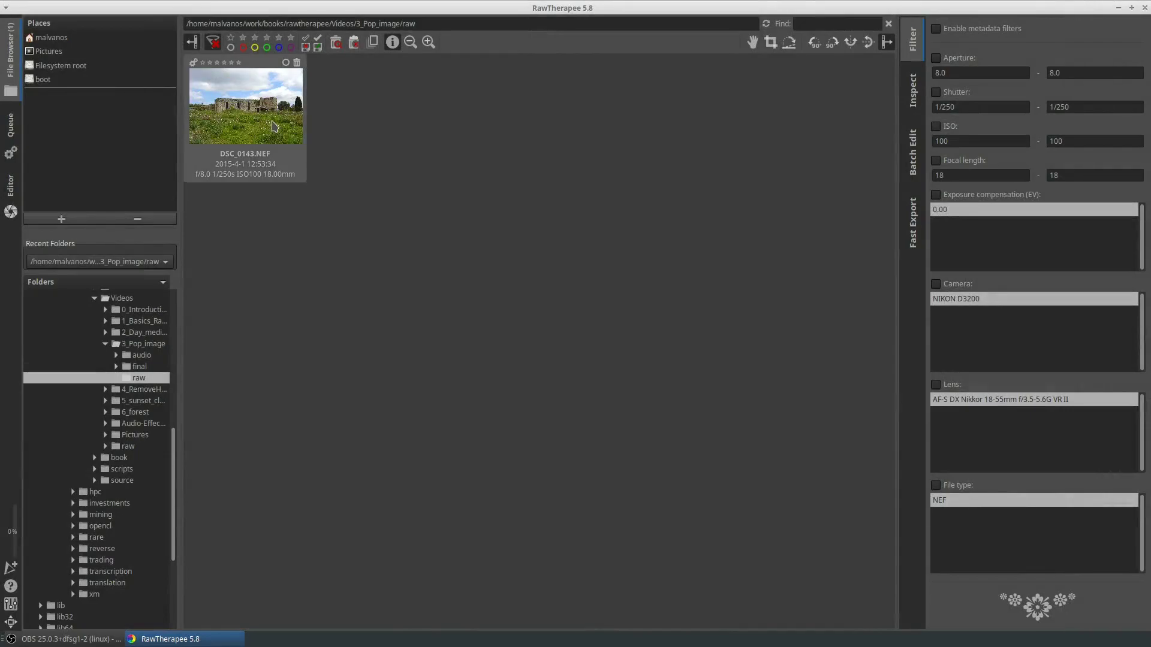
Open DSC_0143.NEF from the File Browser in the Editor
{"action": "double_click", "coordinate": [274, 126]}
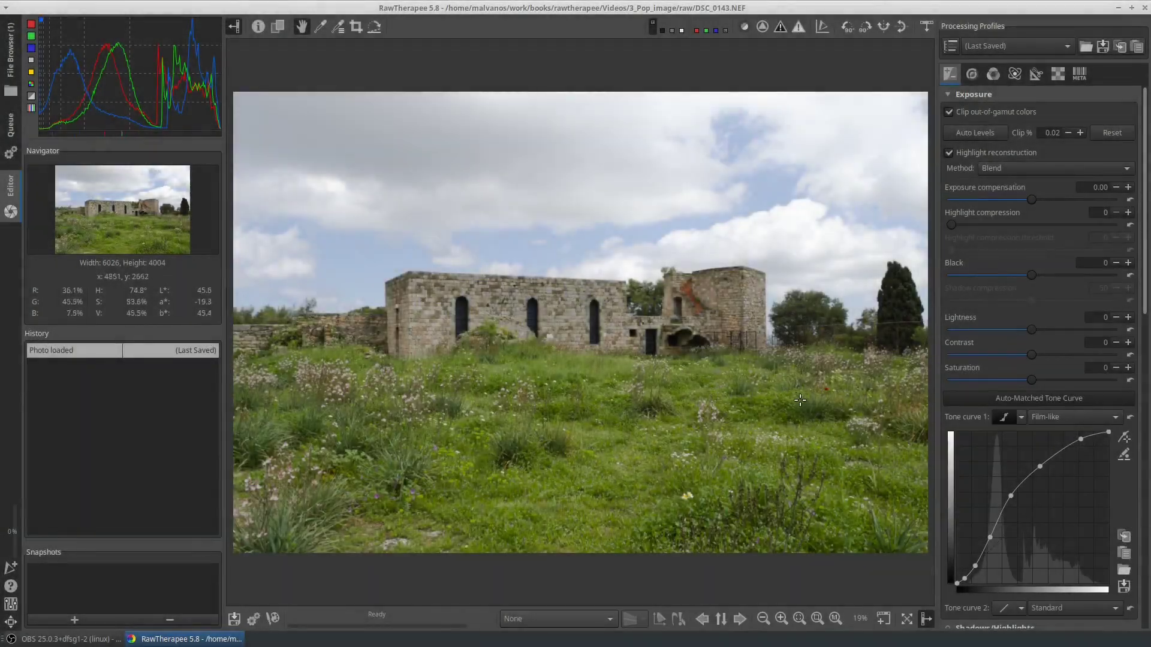
Straighten tone curve 1, reset exposure, apply Auto Levels and raise exposure compensation to 0.99
{"action": "left_click", "coordinate": [1131, 419]}
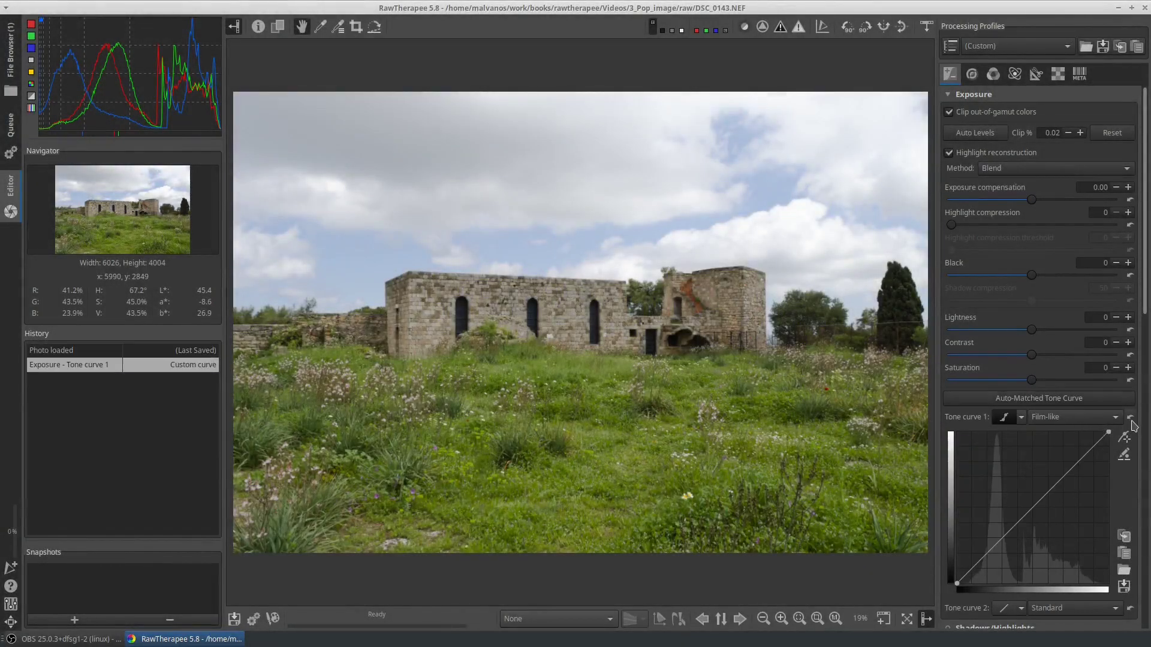
{"action": "left_click", "coordinate": [1109, 133]}
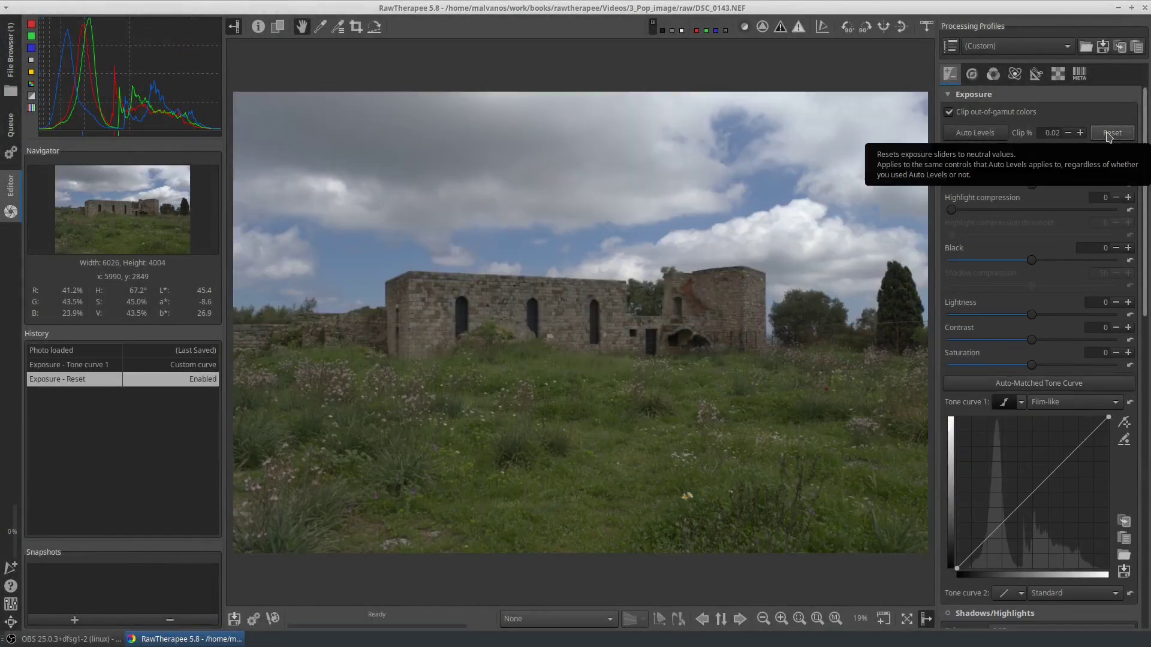
{"action": "left_click", "coordinate": [982, 137]}
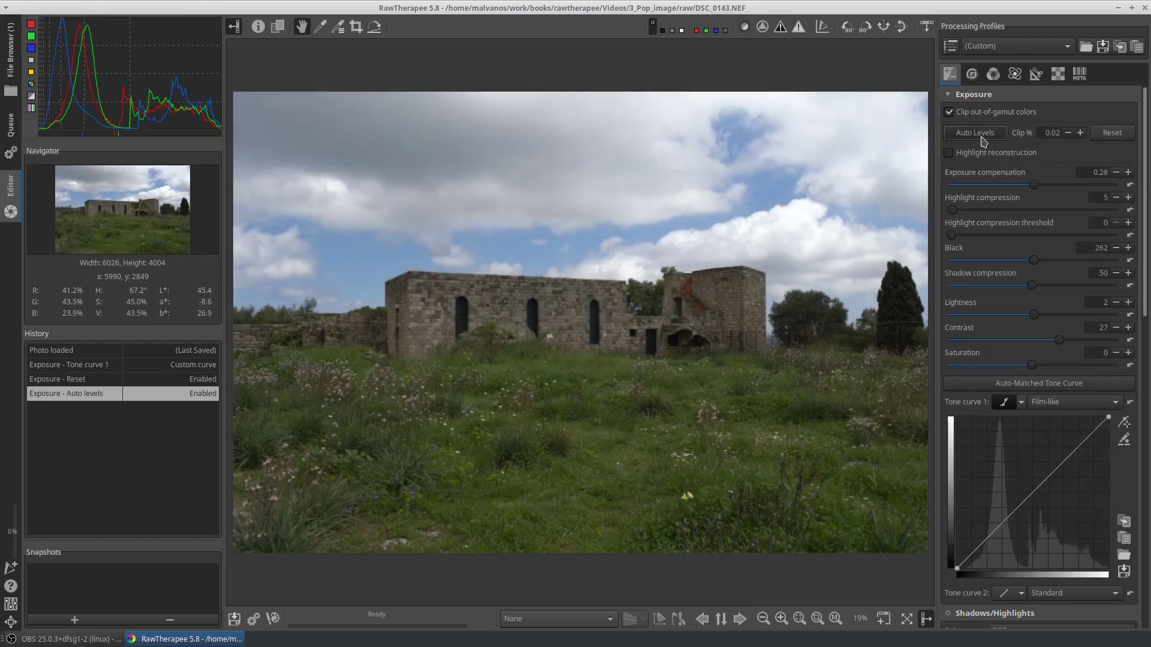
{"action": "left_click_drag", "start_coordinate": [1038, 190], "coordinate": [1046, 190]}
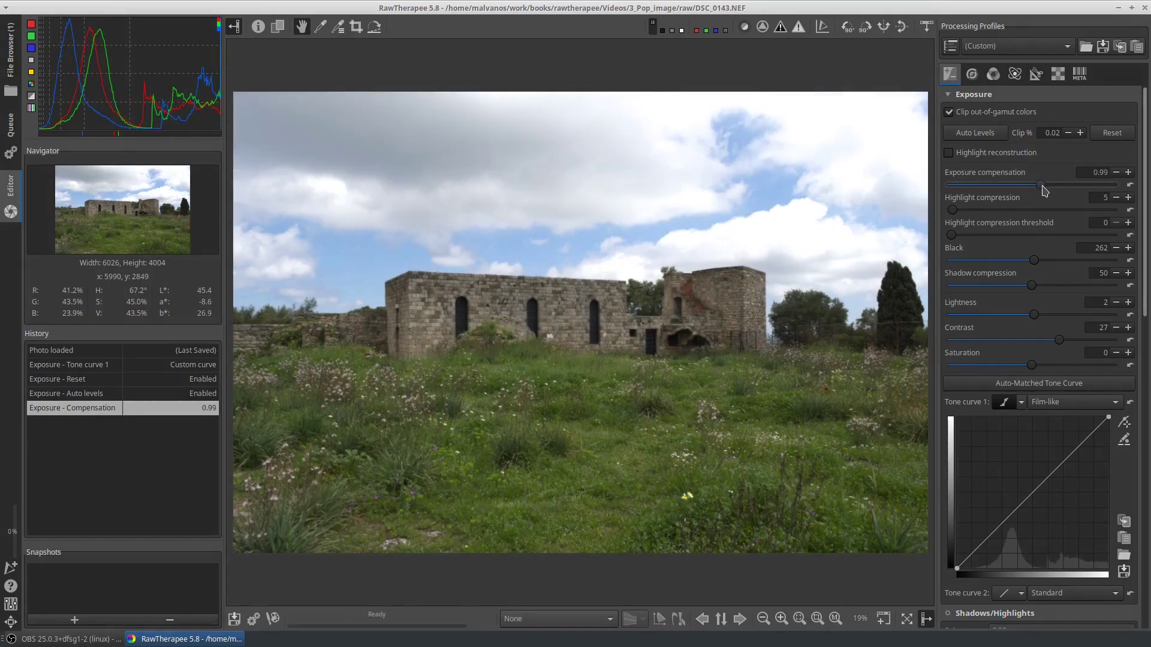
{"action": "left_click", "coordinate": [803, 28]}
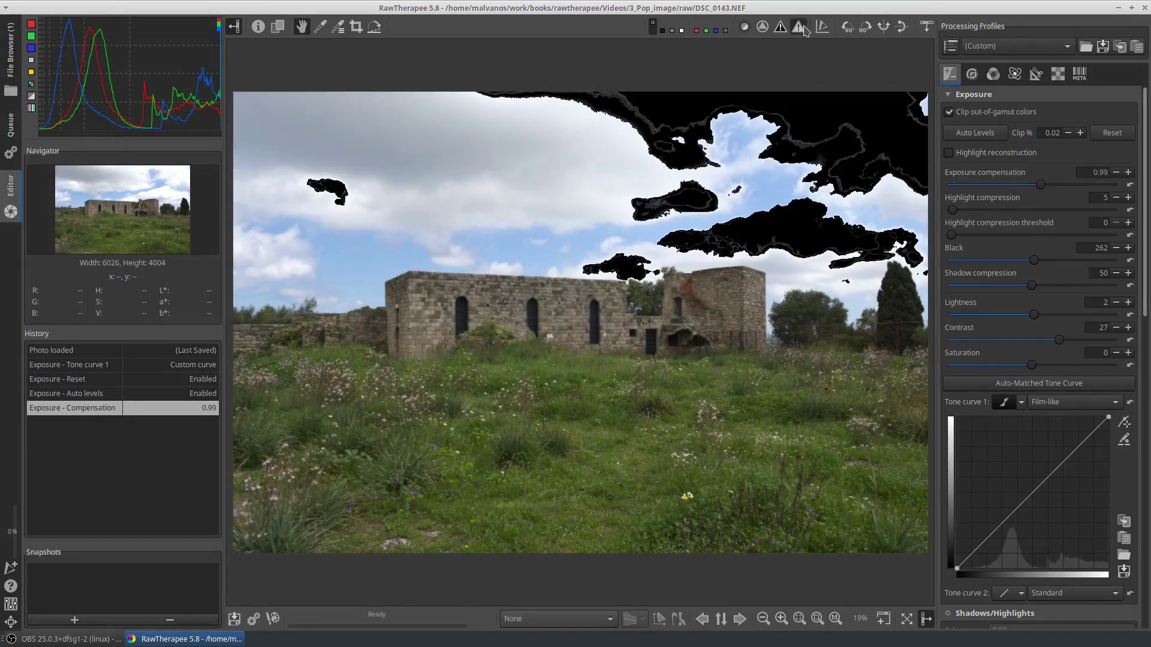
Enable the Graduated Filter and show its guides on the photo
{"action": "left_click", "coordinate": [803, 28]}
{"action": "scroll", "coordinate": [1094, 345], "scroll_direction": "down", "scroll_amount": 3}
{"action": "scroll", "coordinate": [1094, 345], "scroll_direction": "down", "scroll_amount": 10}
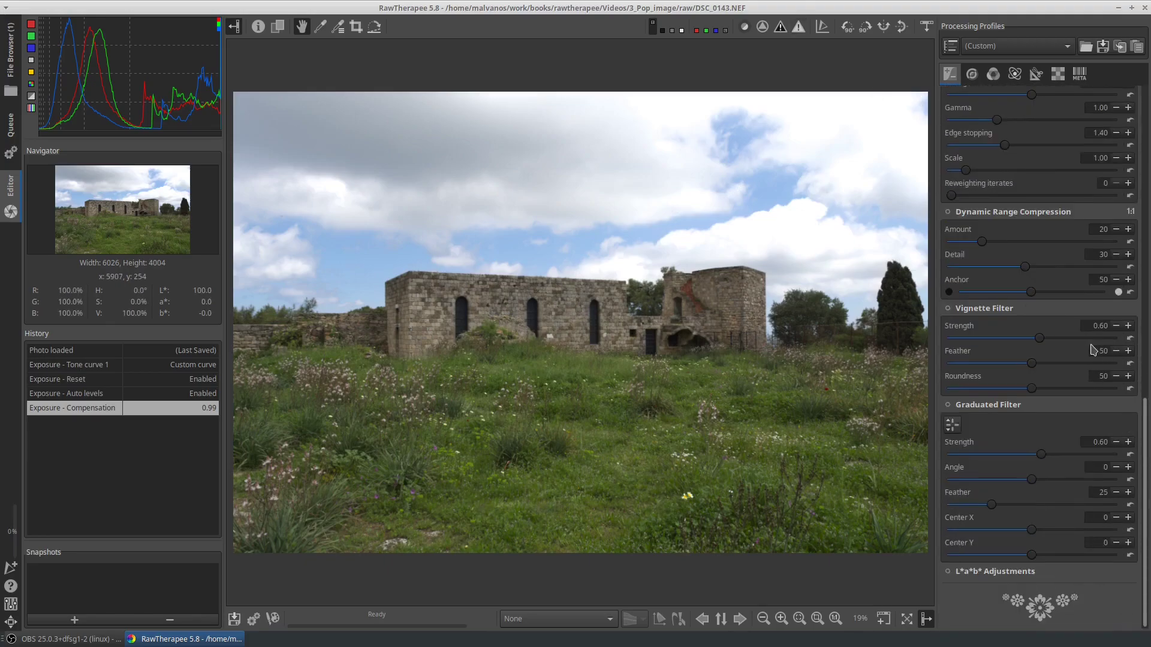
{"action": "left_click", "coordinate": [948, 404]}
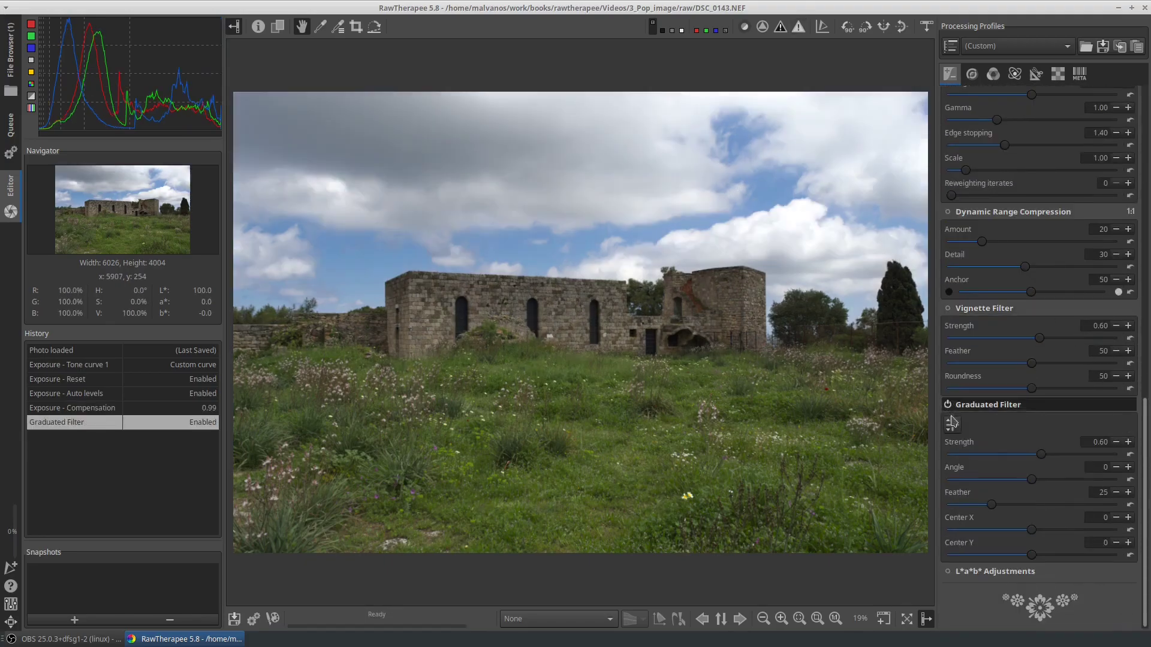
{"action": "left_click", "coordinate": [952, 423]}
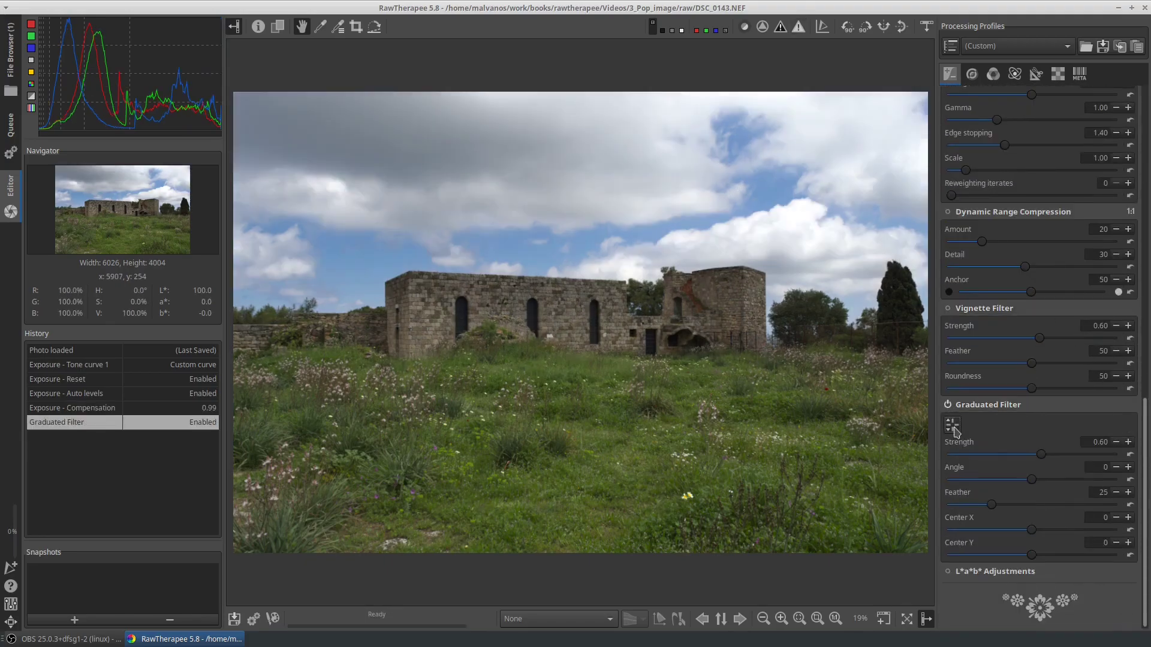
Move the gradient centre up to the roofline and reduce its feather to 8
{"action": "left_click", "coordinate": [799, 29]}
{"action": "left_click", "coordinate": [799, 28]}
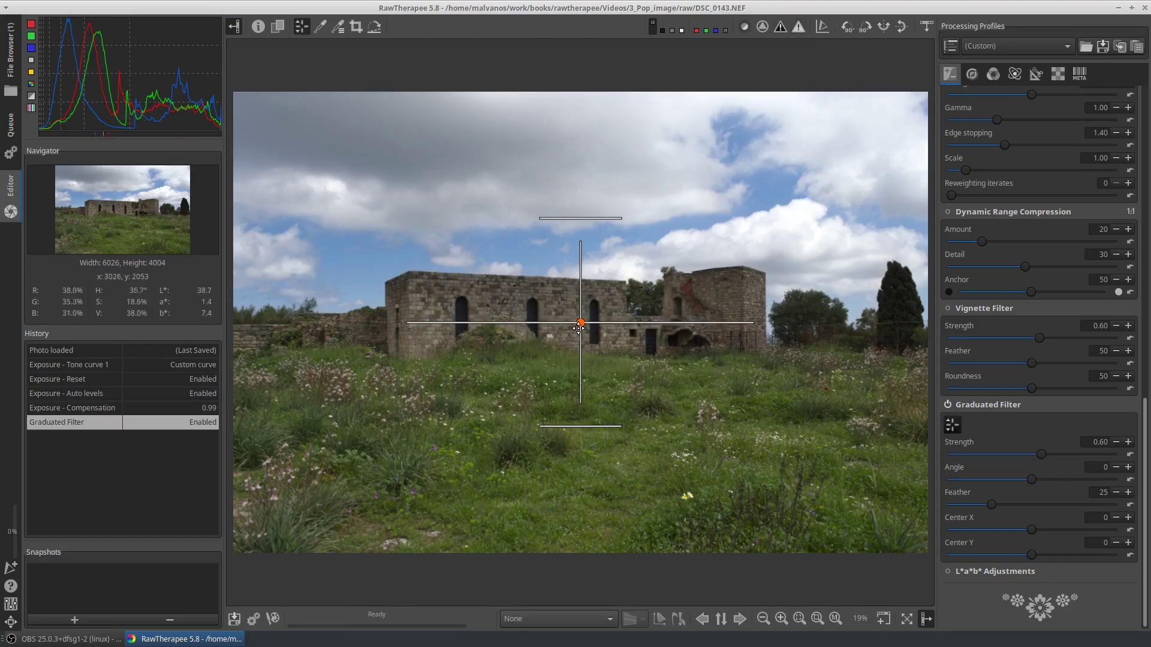
{"action": "mouse_move", "coordinate": [578, 328]}
{"action": "left_mouse_down"}
{"action": "mouse_move", "coordinate": [582, 293]}
{"action": "mouse_move", "coordinate": [591, 313]}
{"action": "left_mouse_up"}
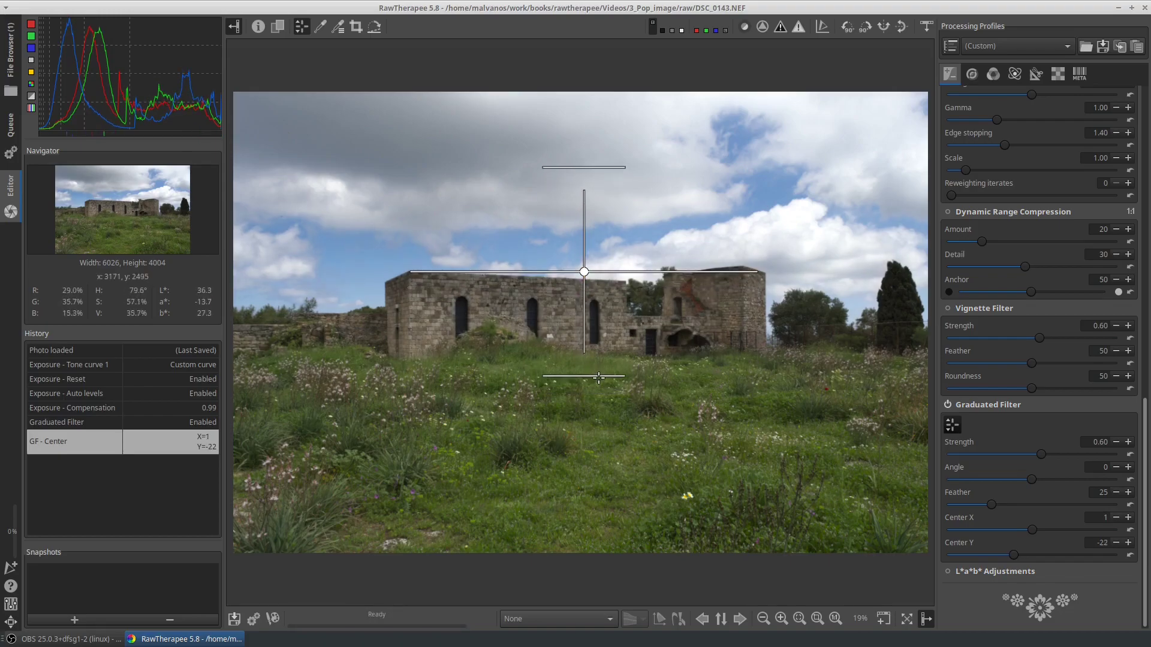
{"action": "left_click_drag", "start_coordinate": [599, 378], "coordinate": [598, 304]}
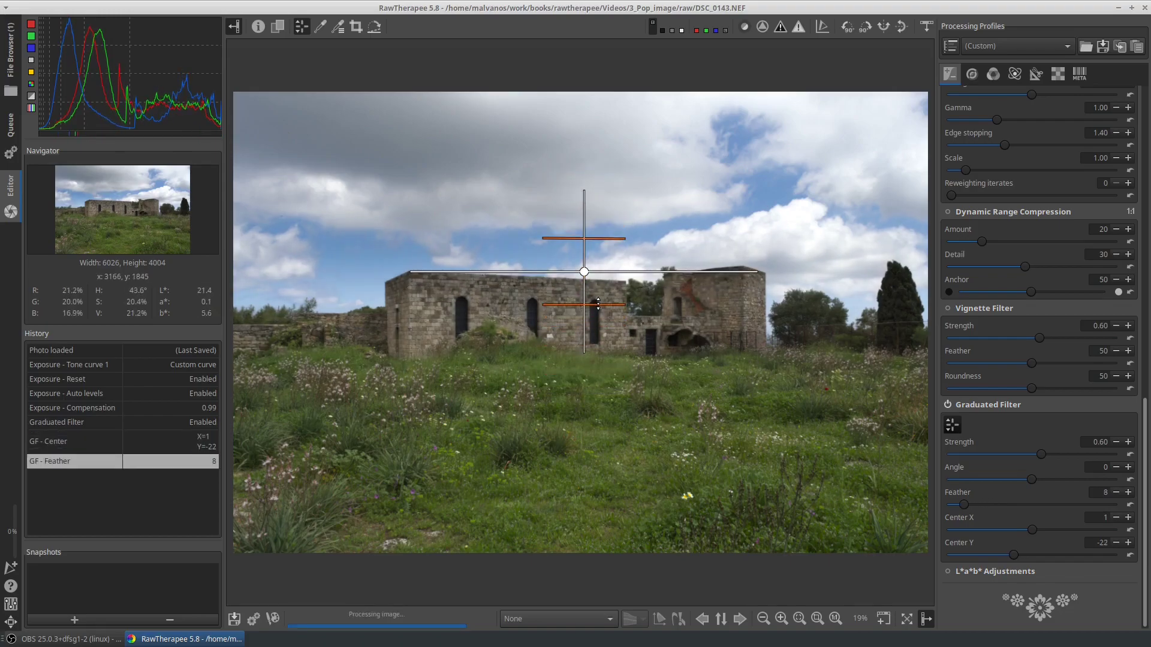
{"action": "left_click", "coordinate": [951, 425]}
Switch tone curve 1 to a Parametric curve
{"action": "scroll", "coordinate": [1019, 360], "scroll_direction": "up", "scroll_amount": 10}
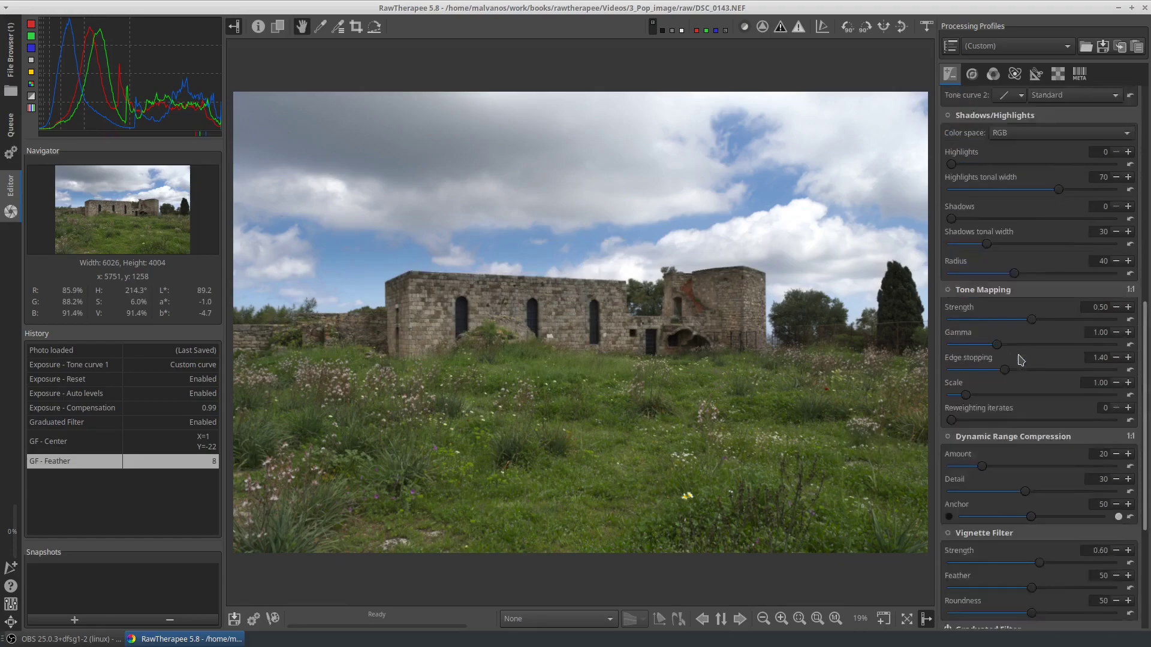
{"action": "scroll", "coordinate": [1021, 360], "scroll_direction": "down", "scroll_amount": 2}
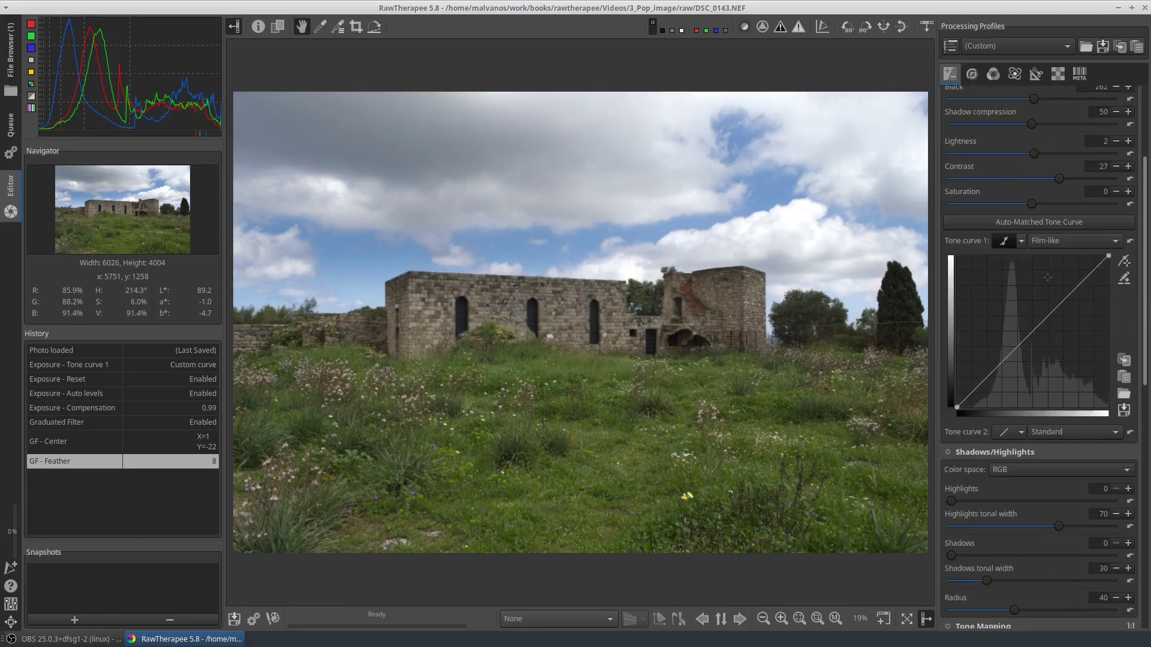
{"action": "scroll", "coordinate": [1023, 249], "scroll_direction": "up", "scroll_amount": 4}
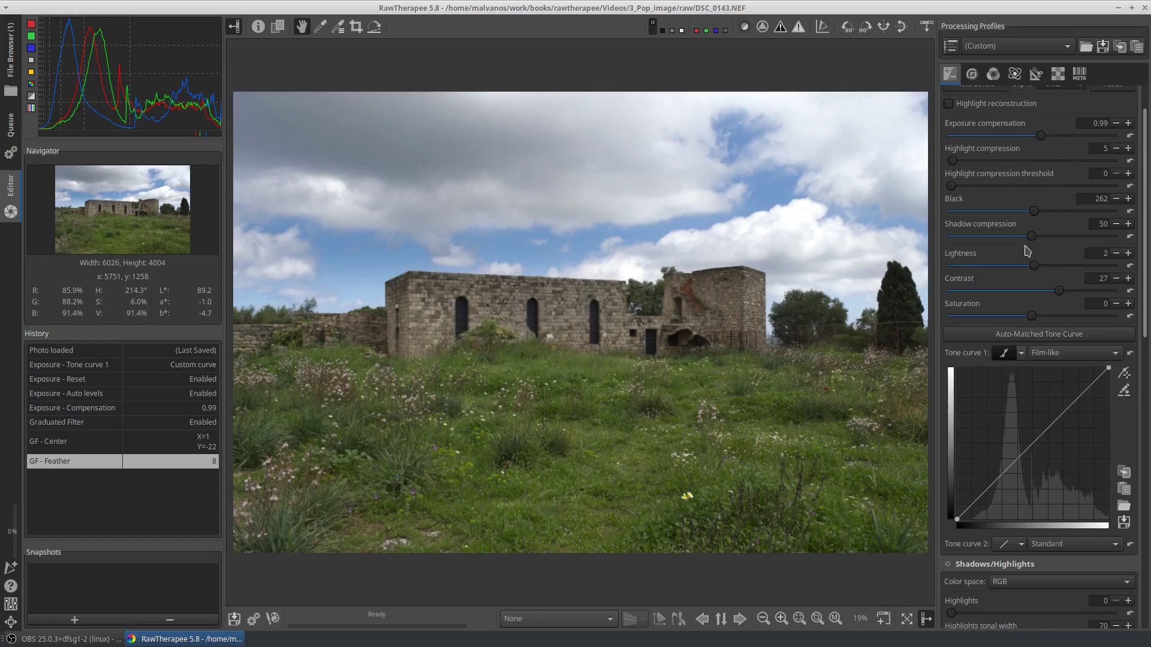
{"action": "left_click", "coordinate": [1022, 356]}
{"action": "left_click", "coordinate": [1052, 408]}
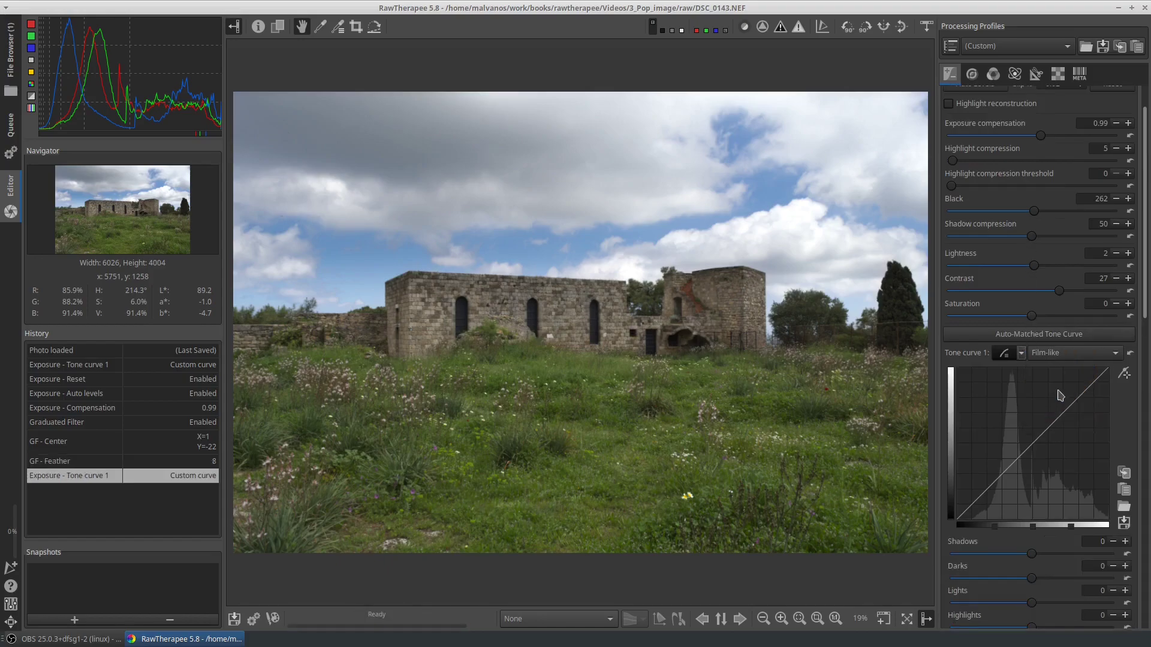
Set the parametric curve to Lights 34, Darks 22 and Shadows -58, showing clipped highlights
{"action": "scroll", "coordinate": [1072, 390], "scroll_direction": "down", "scroll_amount": 2}
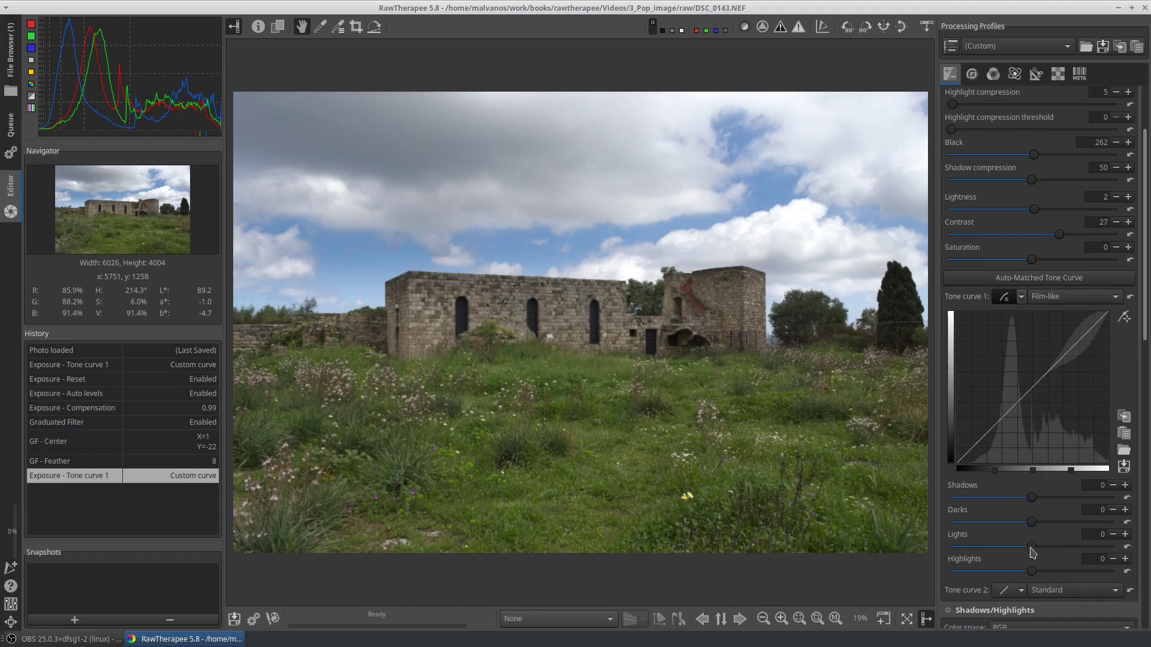
{"action": "left_click_drag", "start_coordinate": [1033, 547], "coordinate": [1061, 523]}
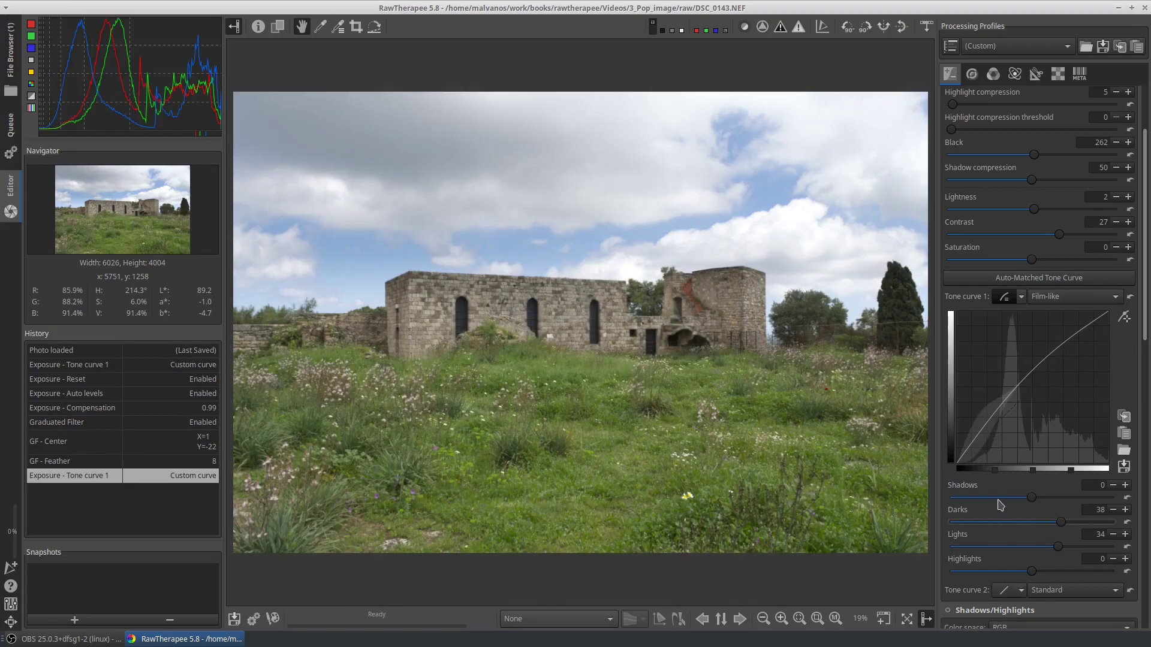
{"action": "left_click_drag", "start_coordinate": [1031, 501], "coordinate": [987, 497]}
{"action": "left_click_drag", "start_coordinate": [1061, 523], "coordinate": [1047, 528]}
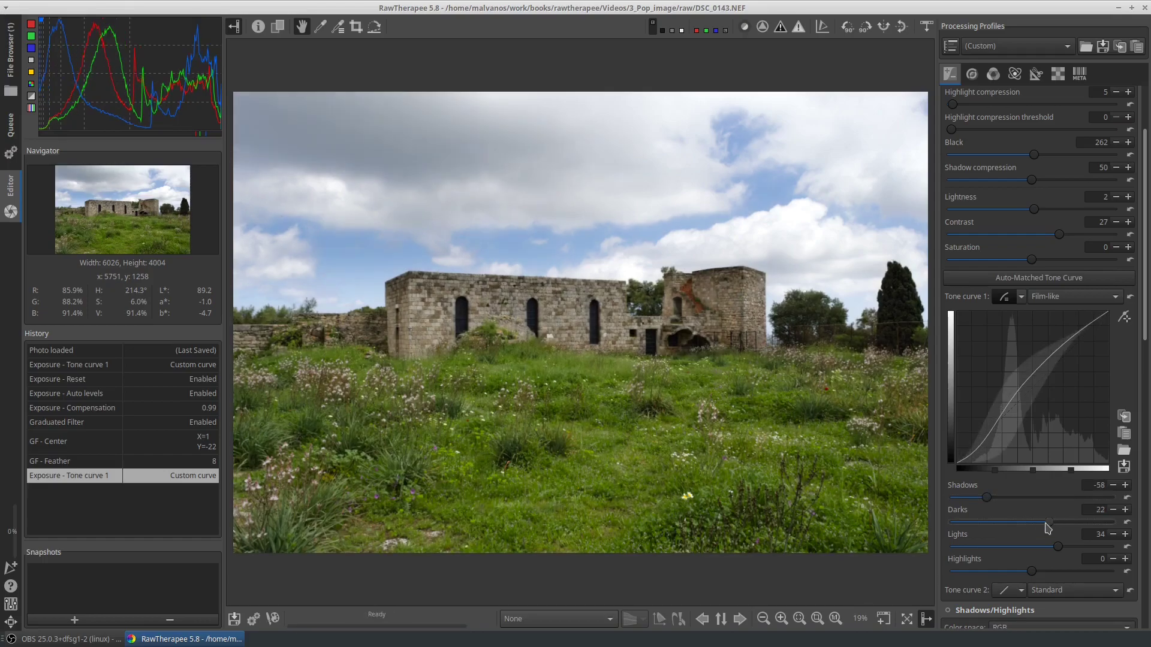
{"action": "left_click", "coordinate": [799, 26]}
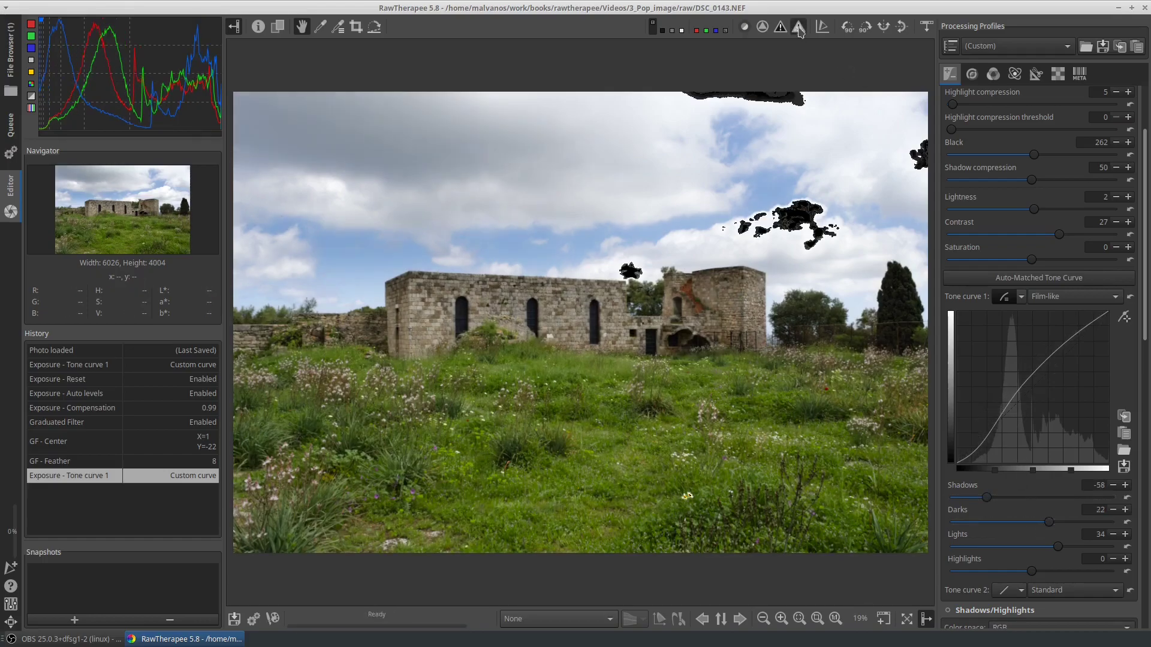
{"action": "scroll", "coordinate": [1042, 165], "scroll_direction": "up", "scroll_amount": 3}
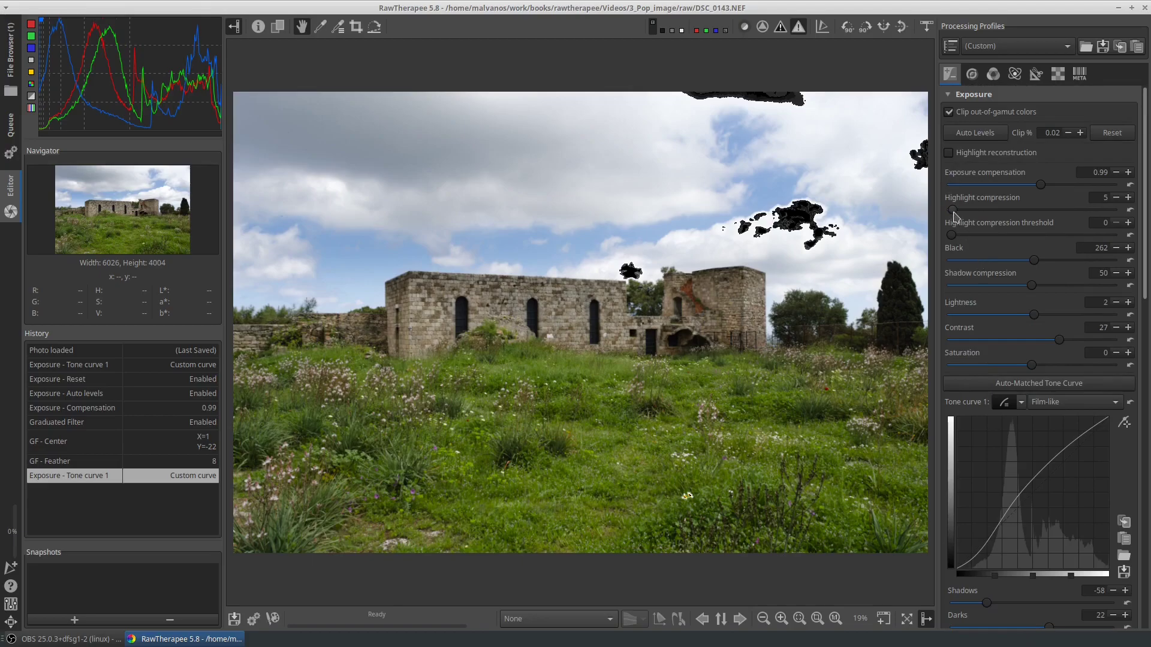
Raise highlight compression to 27 and turn off the highlight clipping indicator
{"action": "left_click_drag", "start_coordinate": [954, 210], "coordinate": [960, 219]}
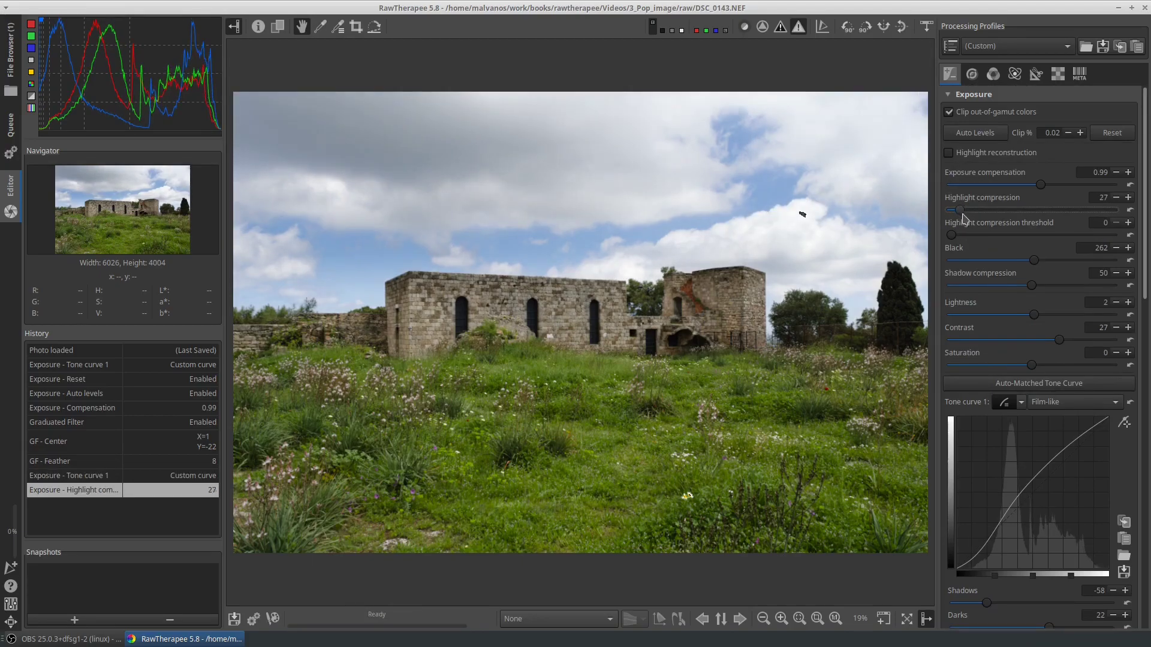
{"action": "left_click", "coordinate": [800, 27]}
{"action": "scroll", "coordinate": [1081, 208], "scroll_direction": "down", "scroll_amount": 7}
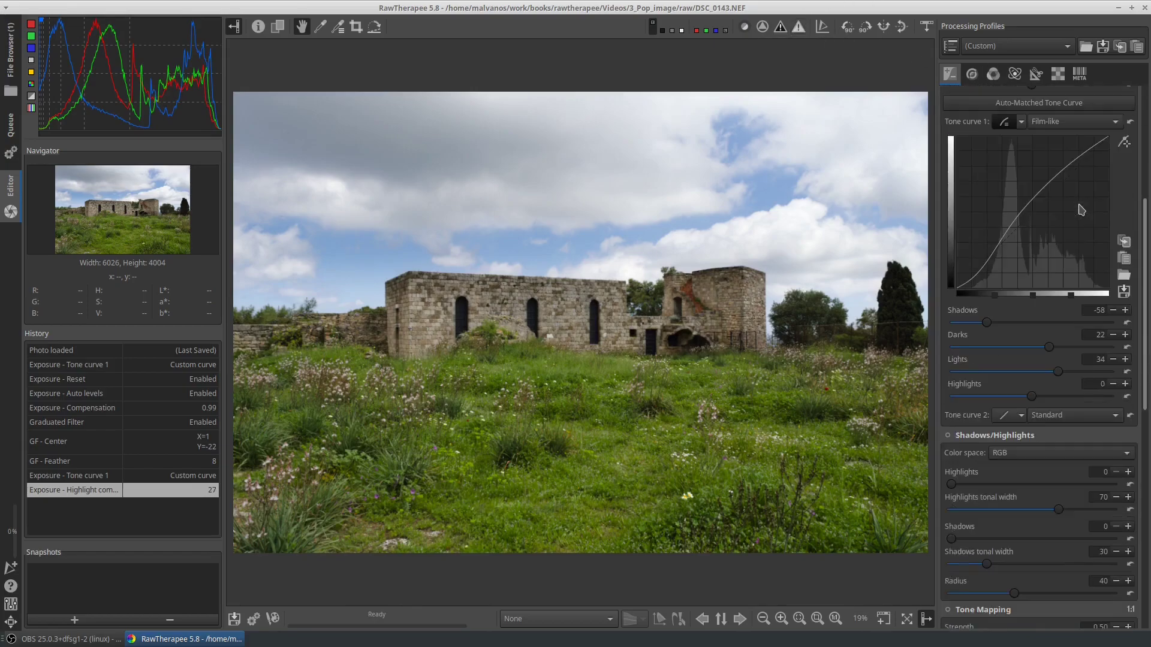
{"action": "scroll", "coordinate": [1080, 208], "scroll_direction": "down", "scroll_amount": 5}
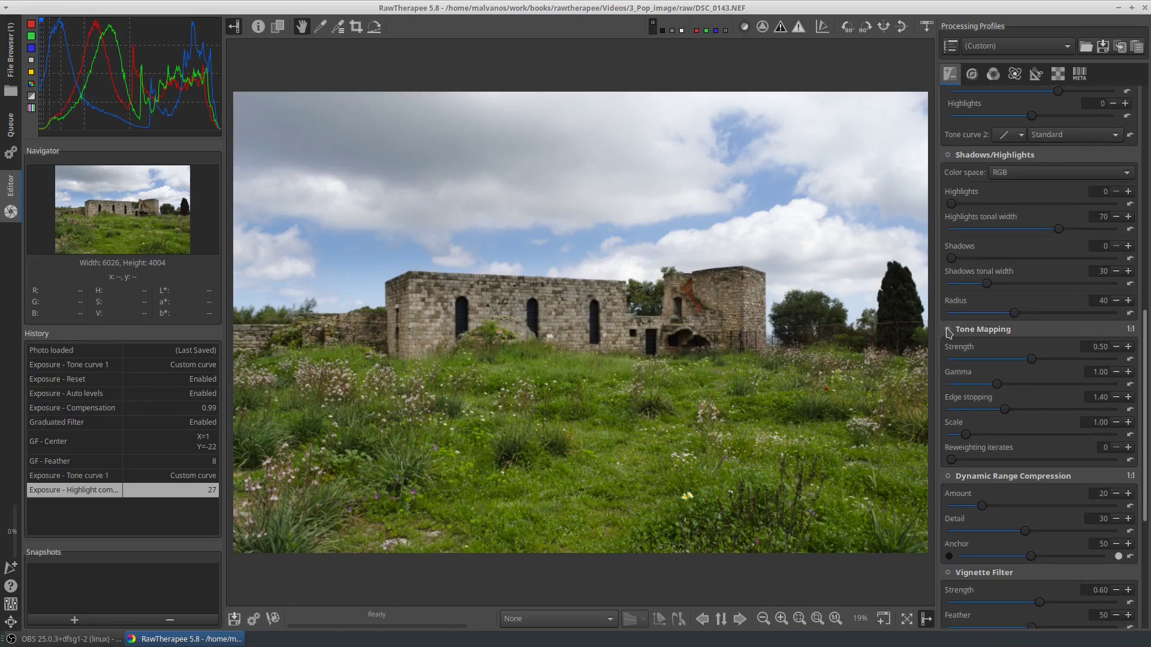
Enable Tone Mapping and lower its strength to 0.26
{"action": "left_click", "coordinate": [948, 331]}
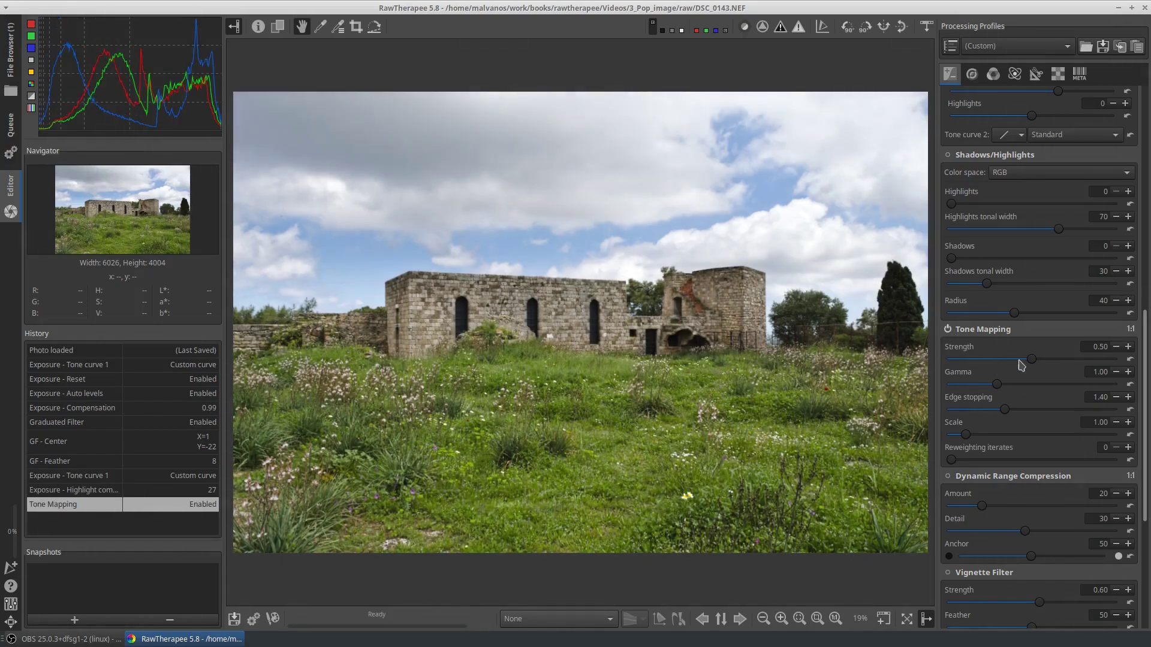
{"action": "left_click", "coordinate": [1020, 359]}
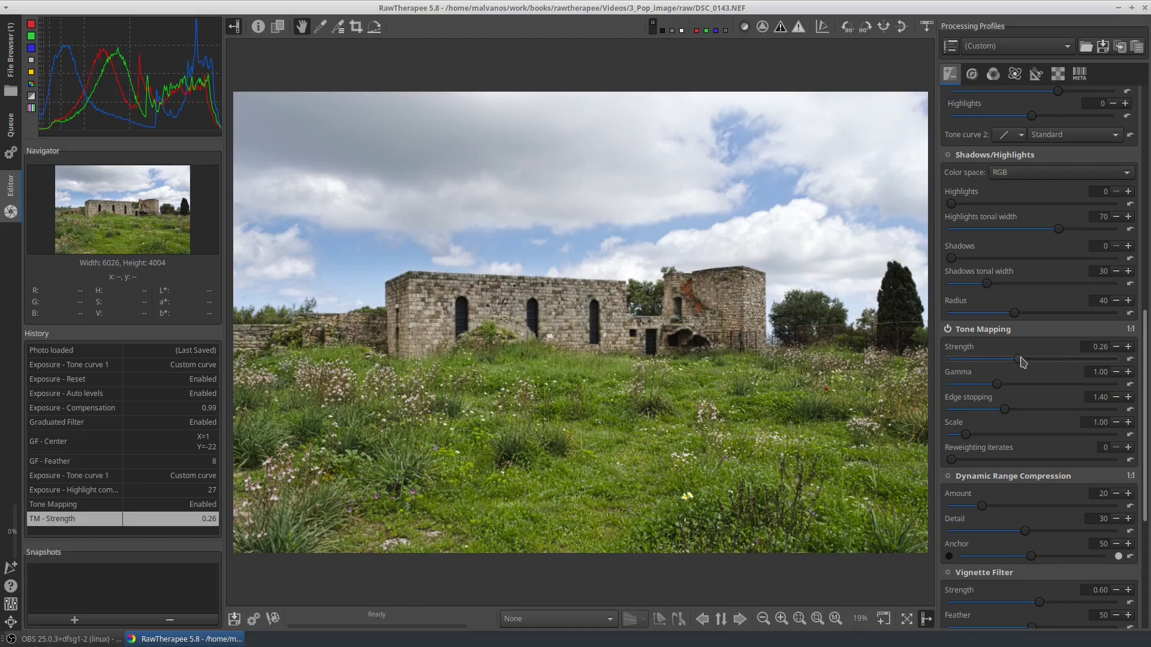
{"action": "scroll", "coordinate": [1022, 362], "scroll_direction": "down", "scroll_amount": 4}
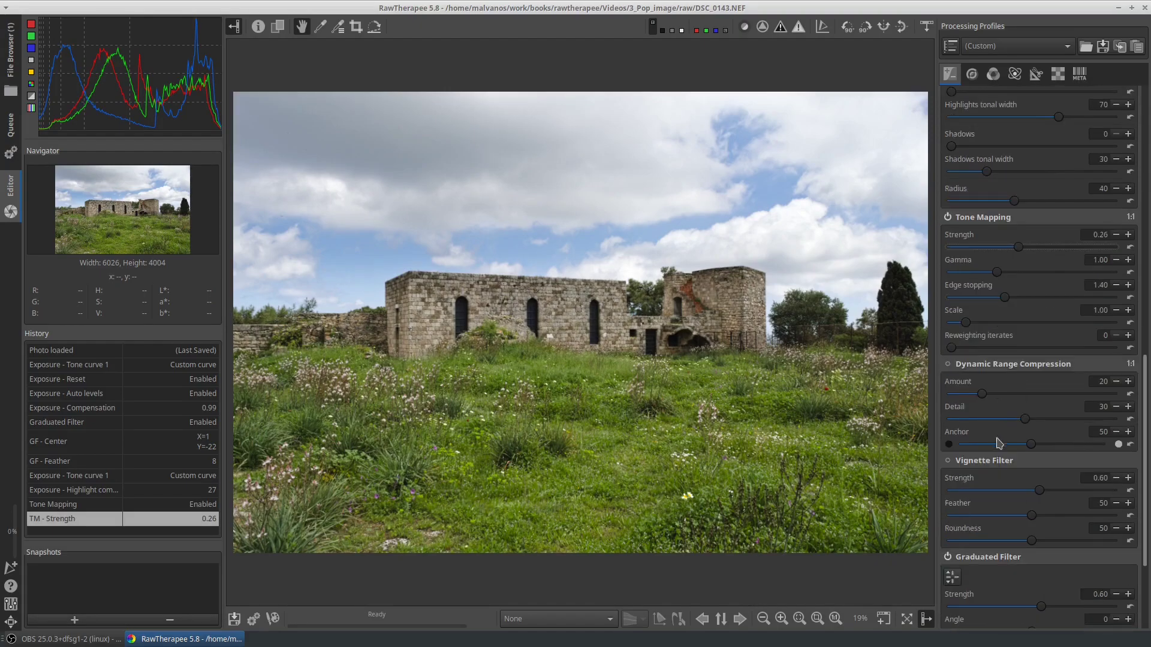
Enable the Vignette Filter with a strength of 1.00
{"action": "left_click", "coordinate": [949, 461]}
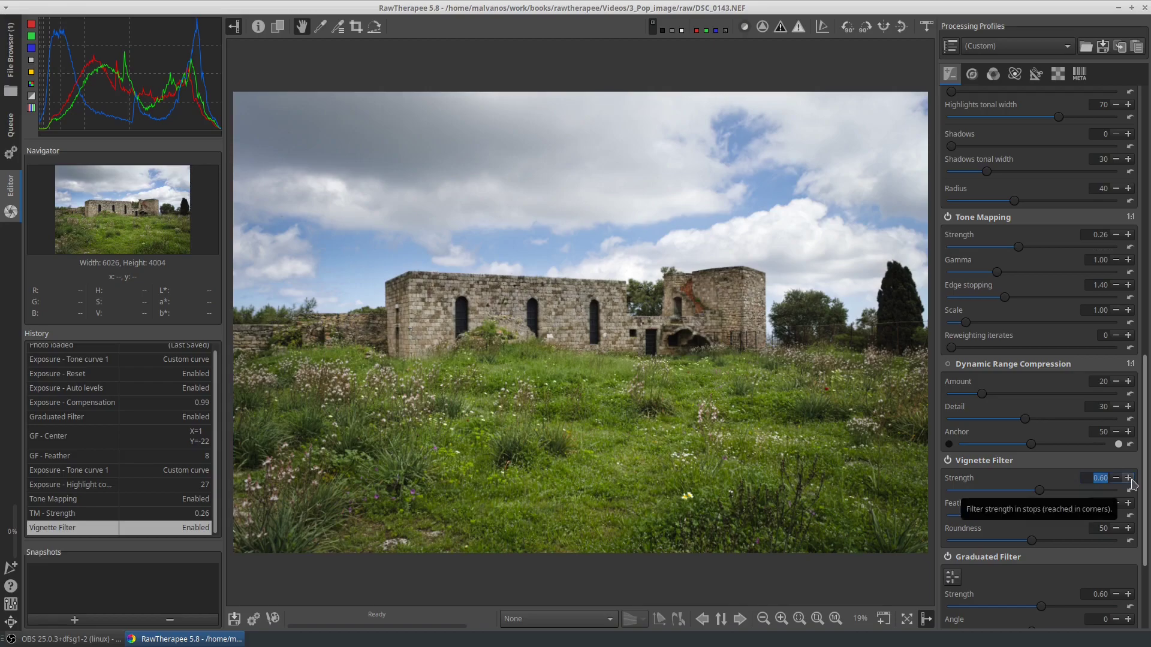
{"action": "type", "text": "1"}
{"action": "key", "text": "Return"}
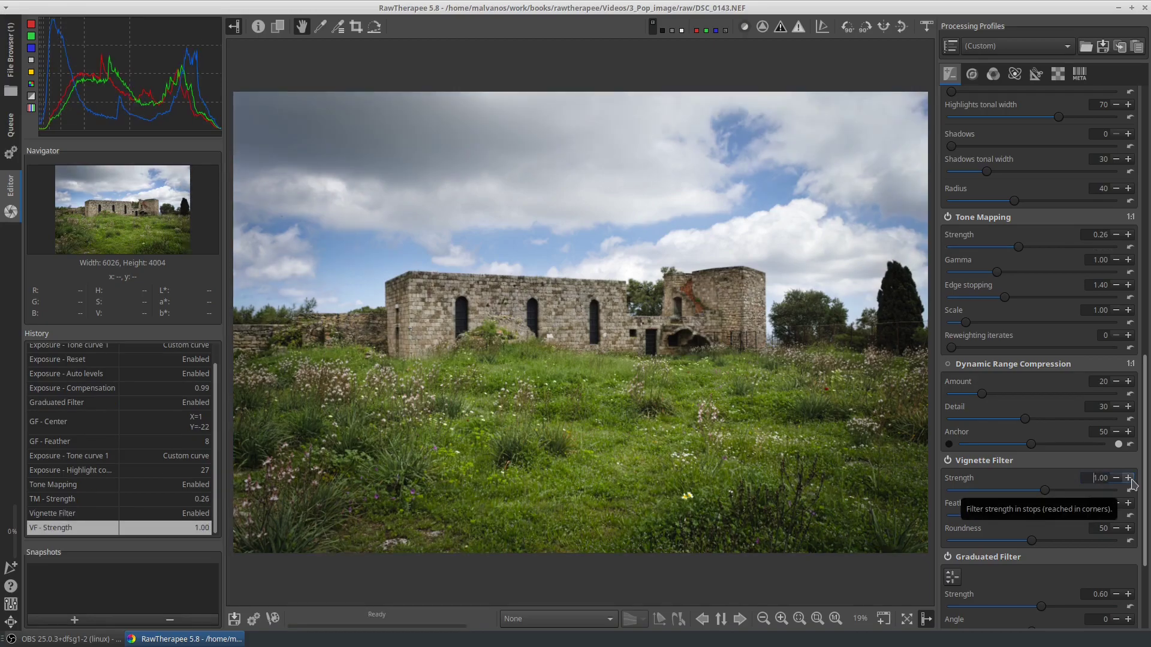
In the Detail tab, expand and enable Contrast by Detail Levels
{"action": "left_click", "coordinate": [972, 75]}
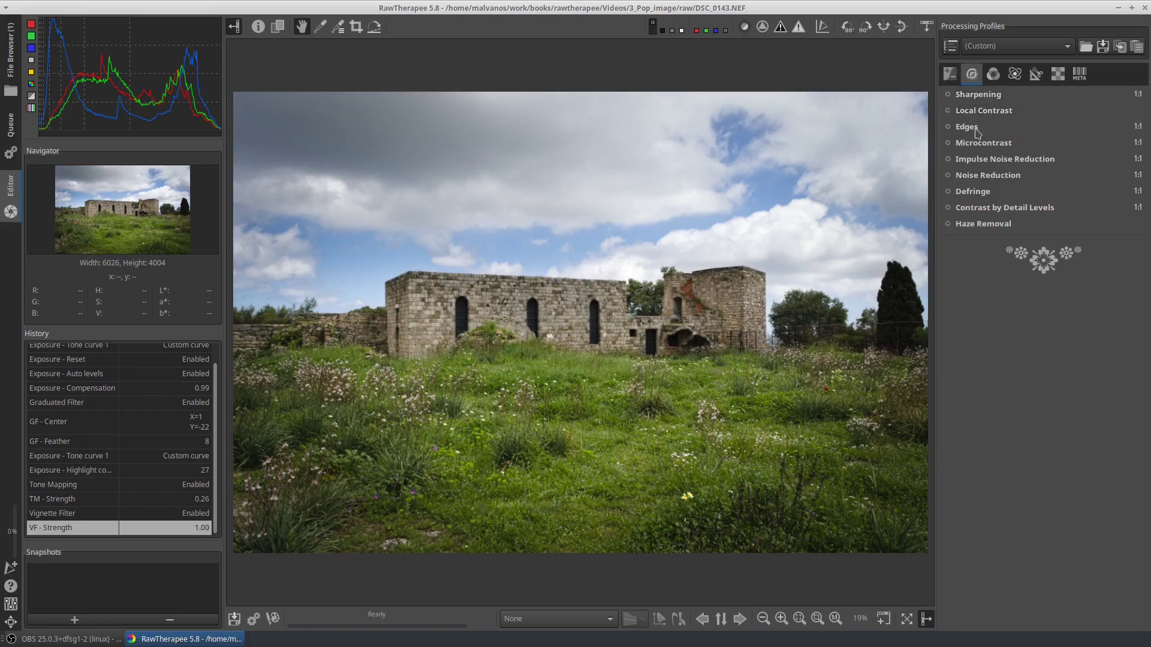
{"action": "left_click", "coordinate": [983, 208]}
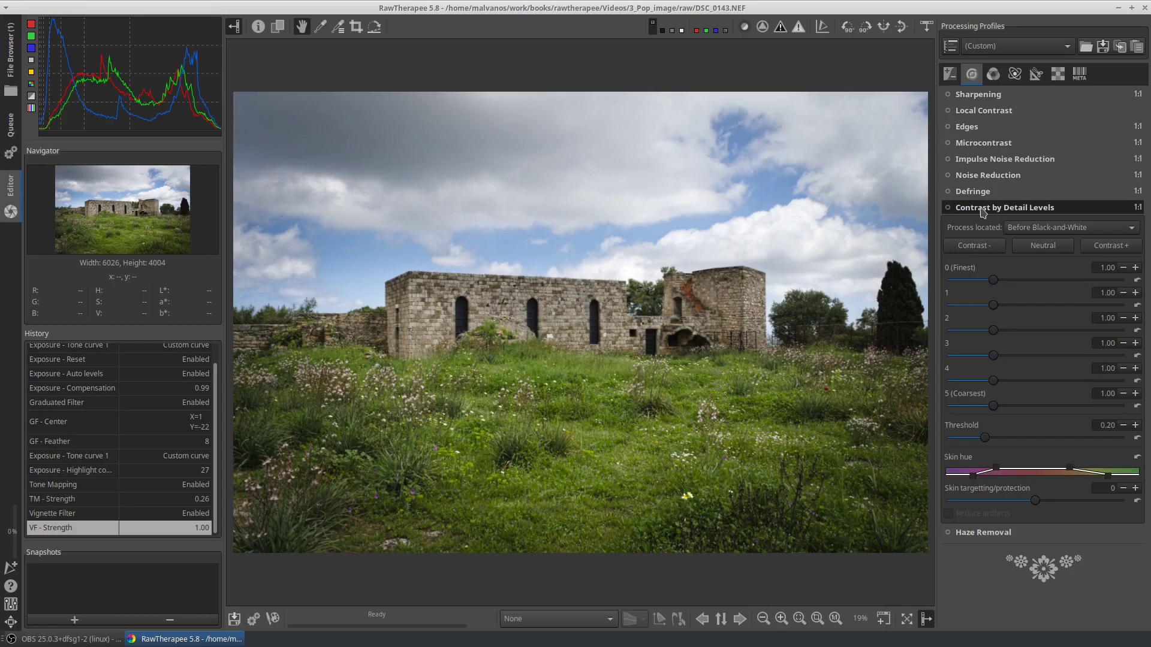
{"action": "left_click", "coordinate": [949, 207]}
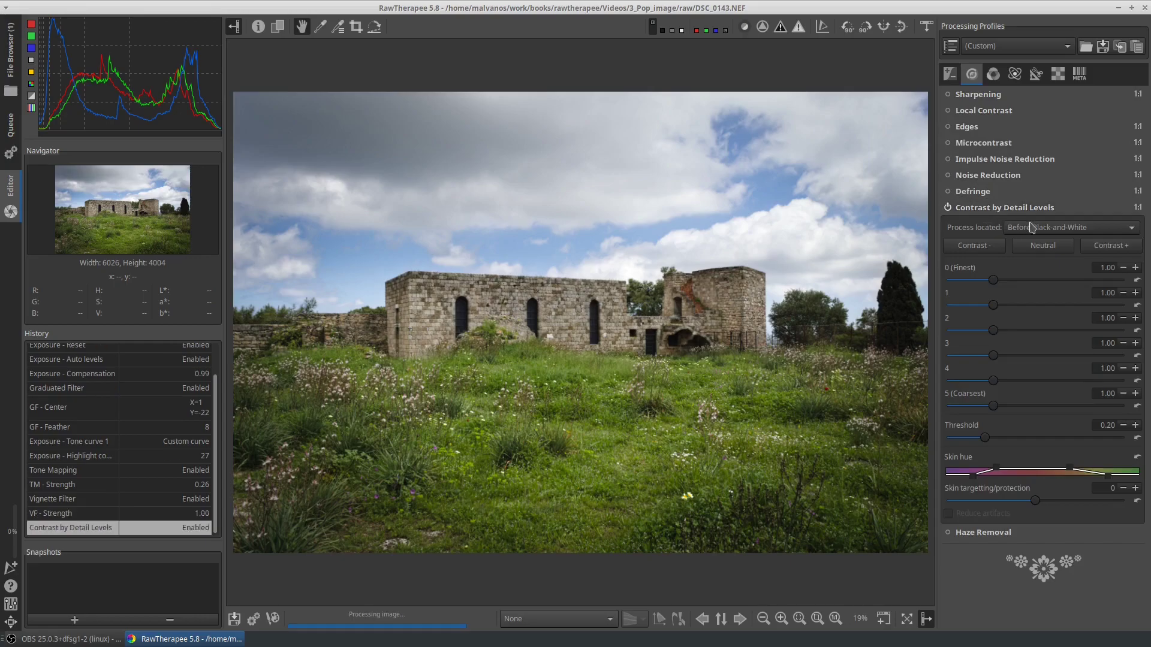
Apply the Contrast+ preset (1.30 to 1.05) and compare it on and off at 100%
{"action": "key", "text": "z"}
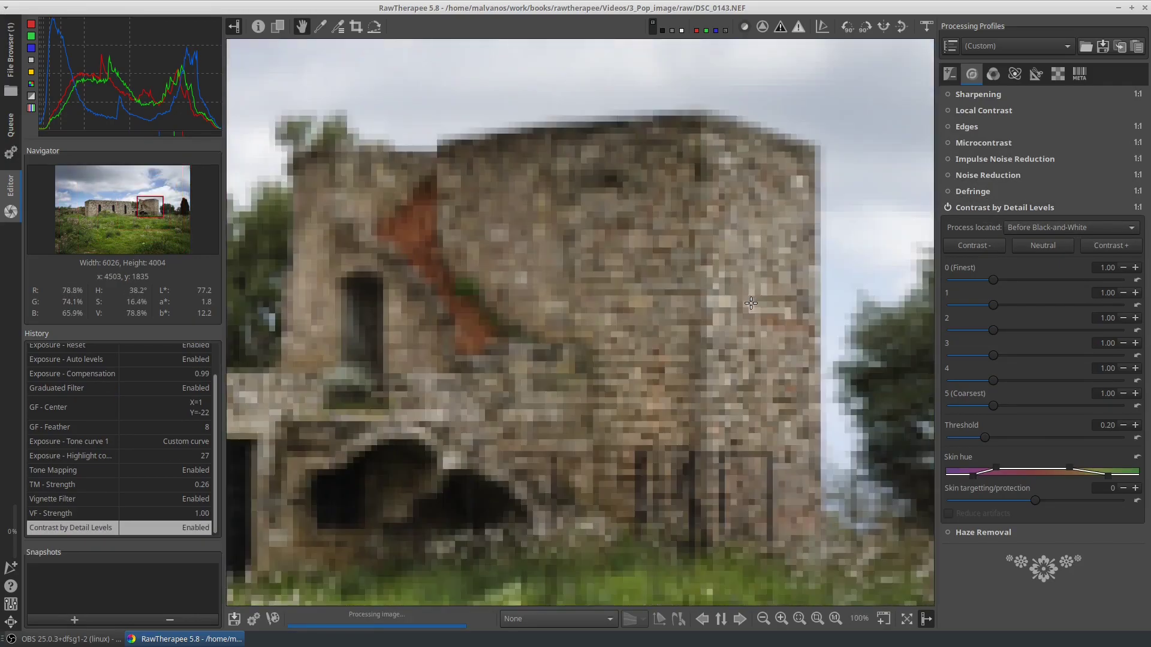
{"action": "scroll", "coordinate": [675, 306], "scroll_direction": "up", "scroll_amount": 1}
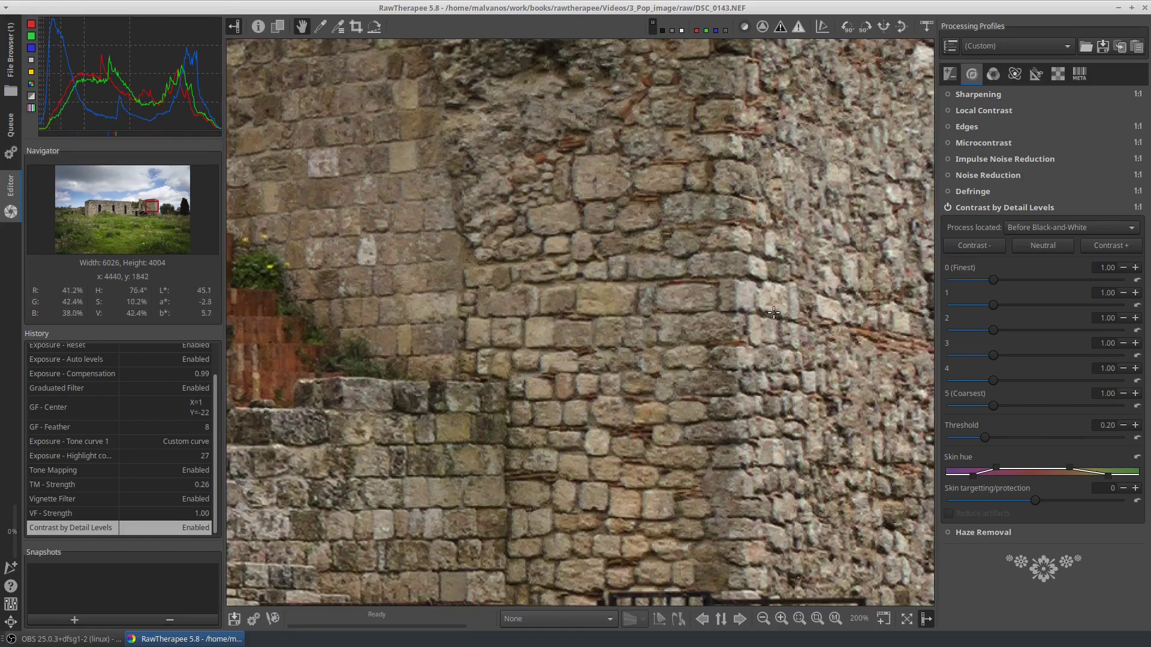
{"action": "left_click", "coordinate": [1100, 246]}
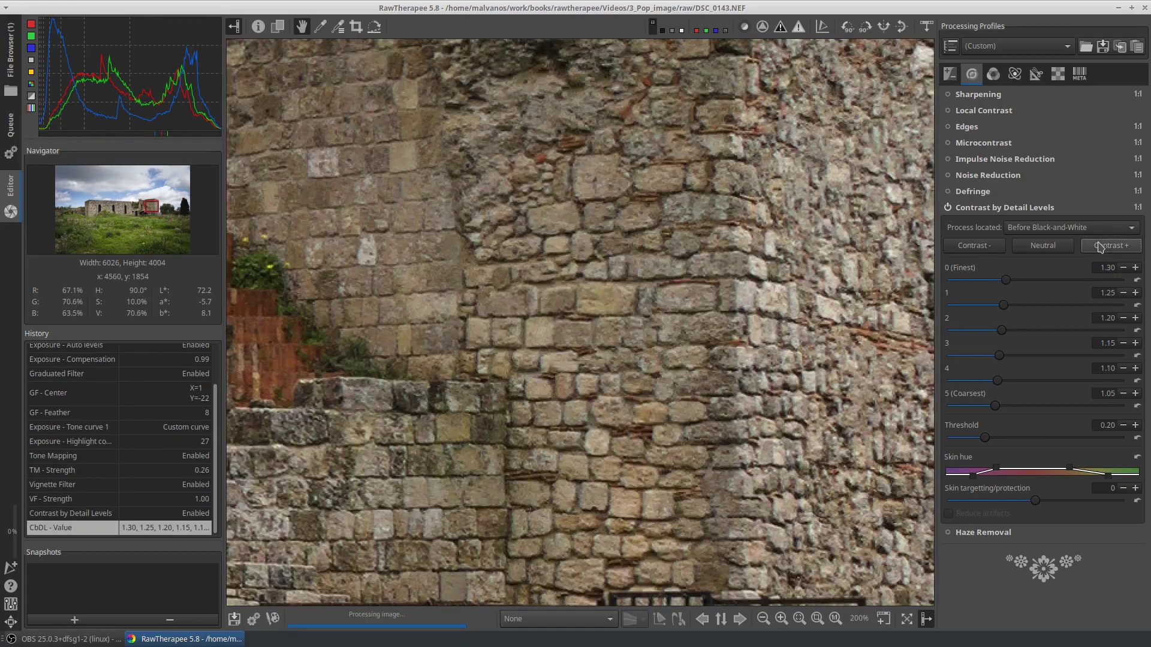
{"action": "scroll", "coordinate": [816, 226], "scroll_direction": "down", "scroll_amount": 1}
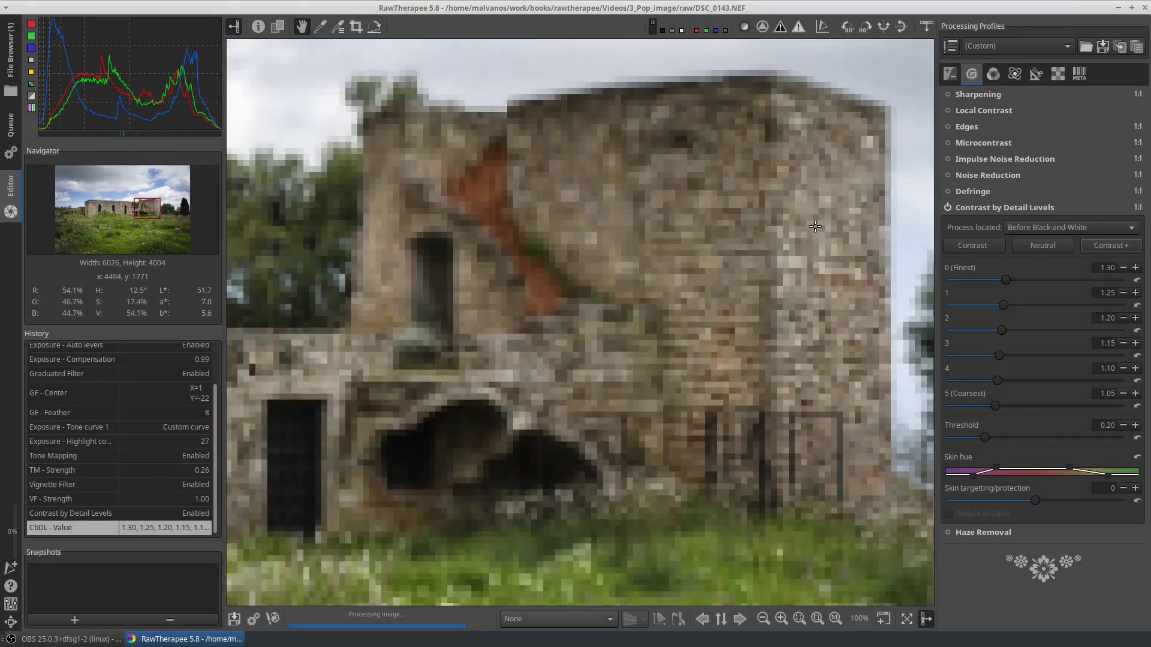
{"action": "left_click", "coordinate": [948, 209]}
{"action": "left_click", "coordinate": [948, 210]}
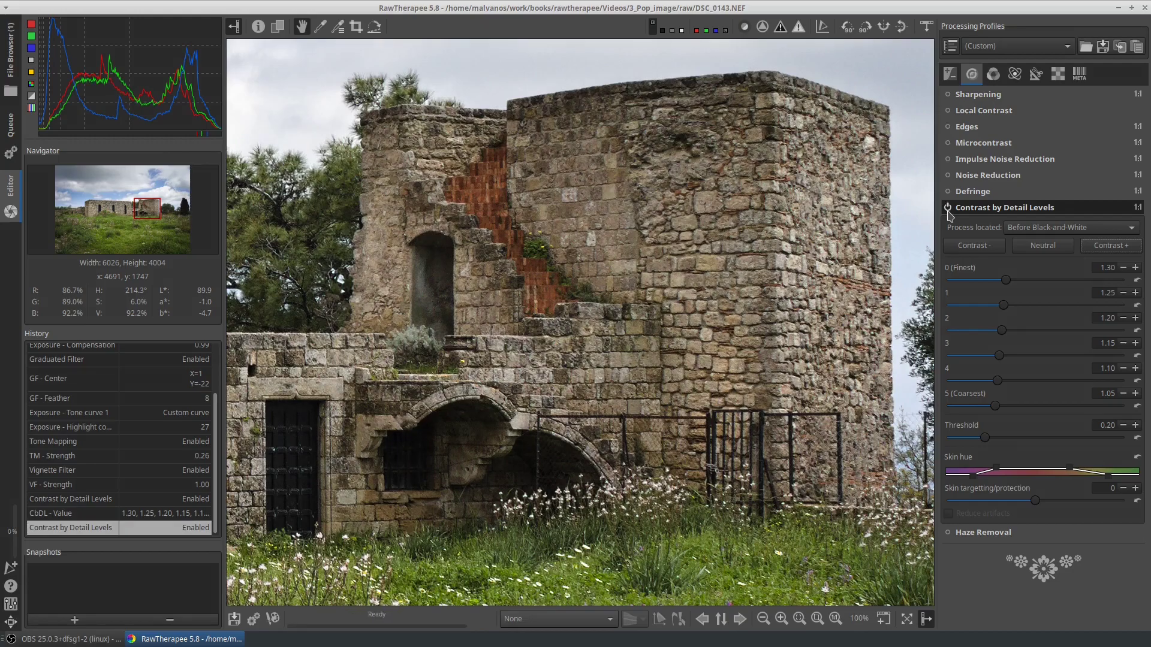
Raise white balance temperature to 5551 and enable Soft Light at strength 30
{"action": "left_click", "coordinate": [995, 74]}
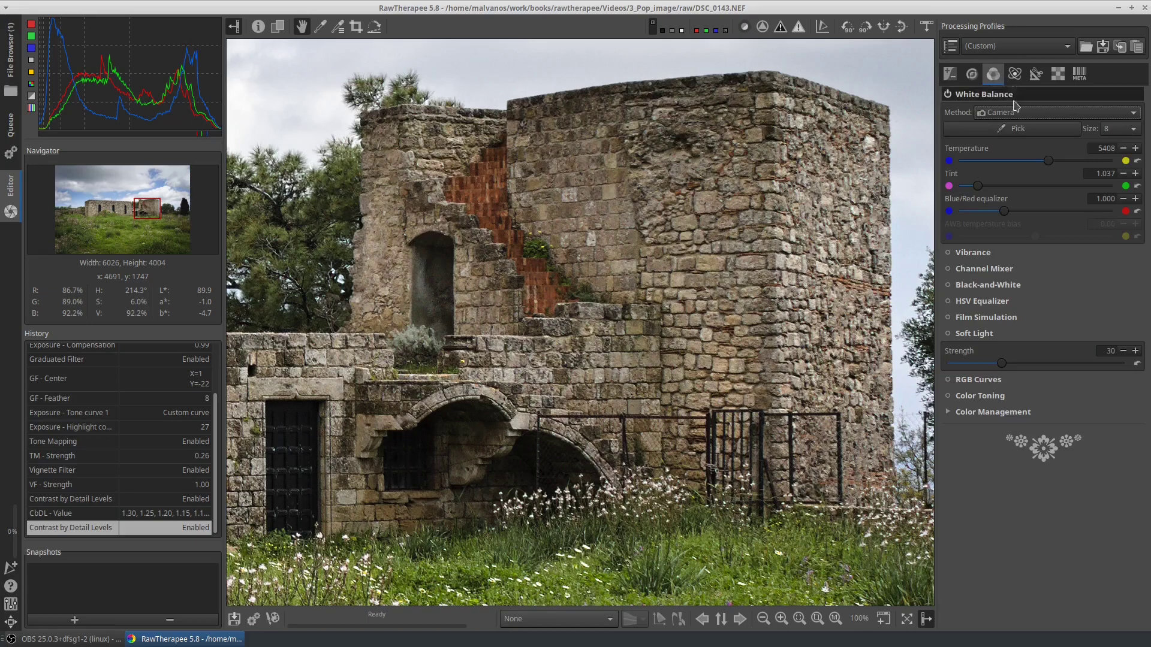
{"action": "scroll", "coordinate": [632, 326], "scroll_direction": "down", "scroll_amount": 3}
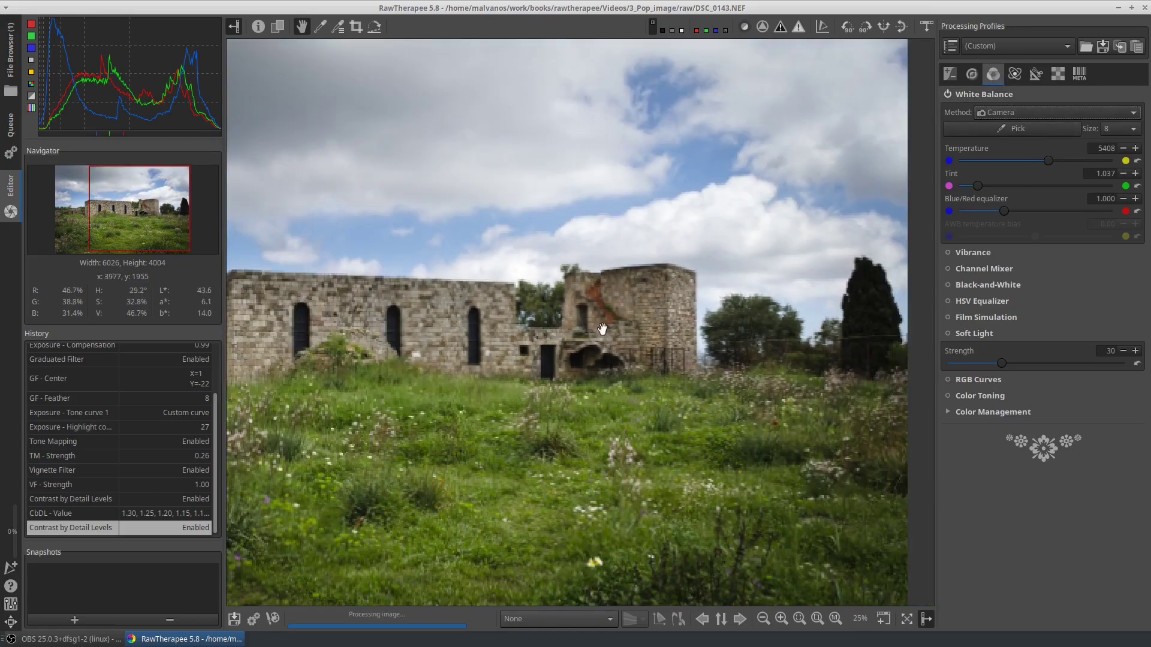
{"action": "scroll", "coordinate": [625, 326], "scroll_direction": "down", "scroll_amount": 1}
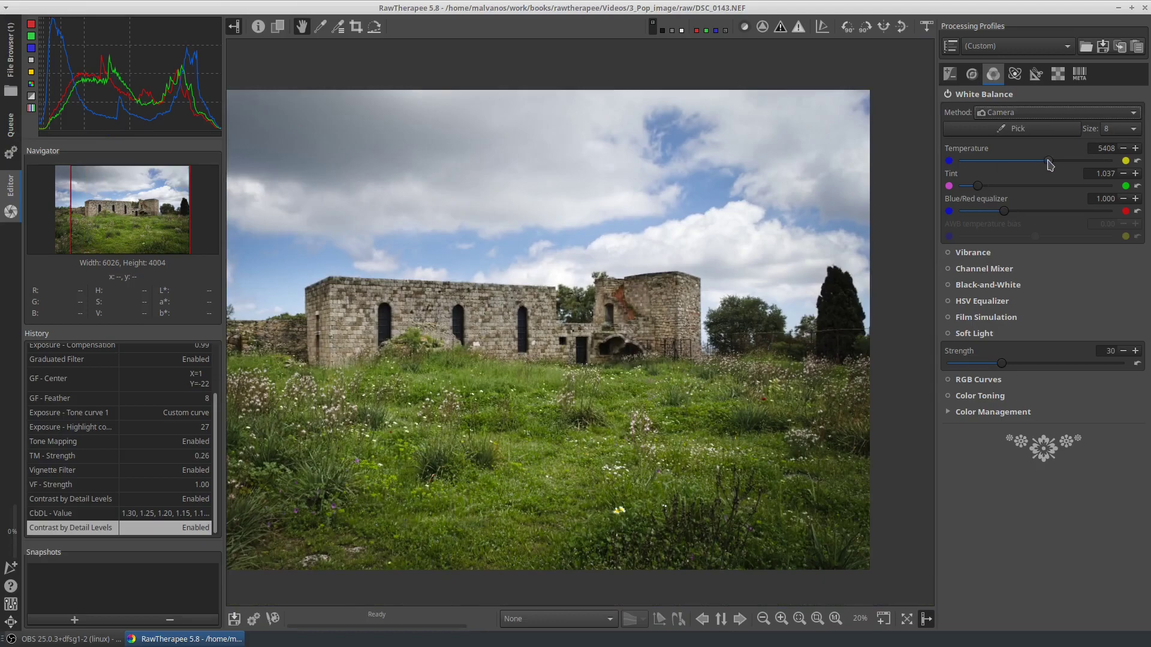
{"action": "scroll", "coordinate": [1049, 162], "scroll_direction": "up", "scroll_amount": 1}
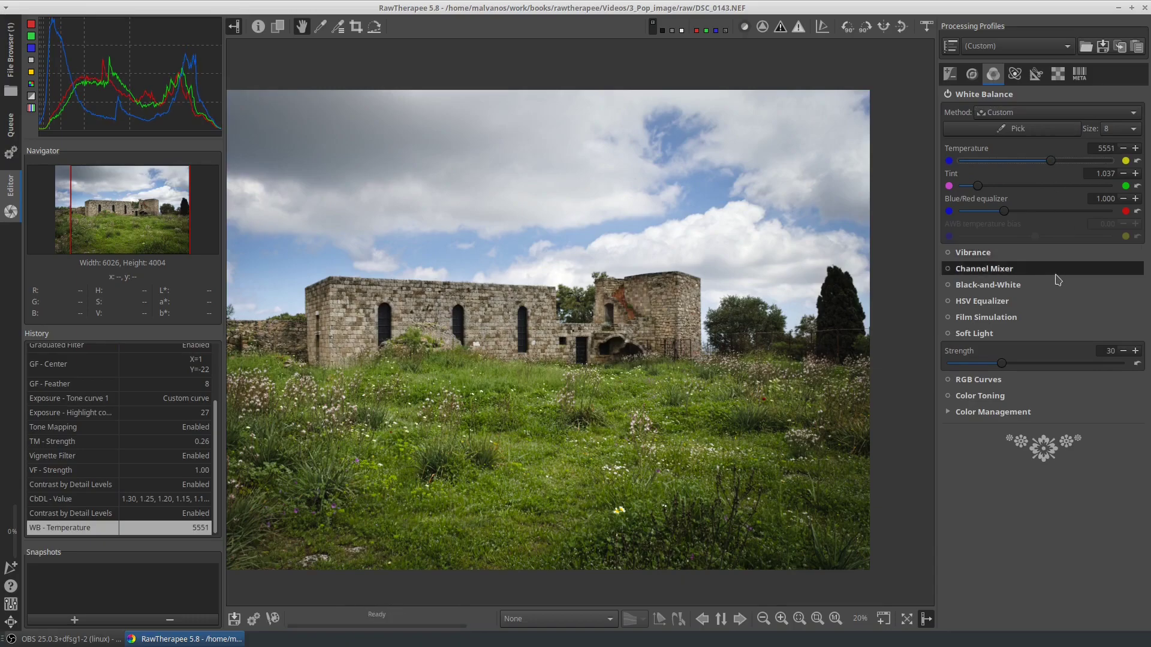
{"action": "left_click", "coordinate": [948, 335]}
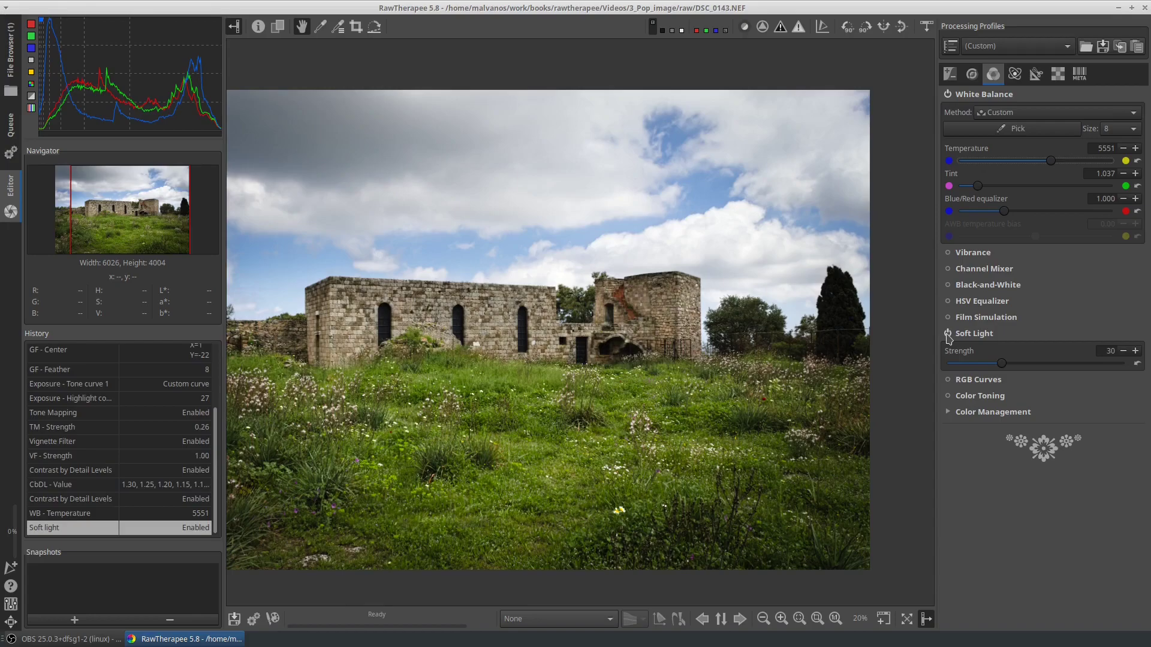
{"action": "left_click", "coordinate": [1016, 76]}
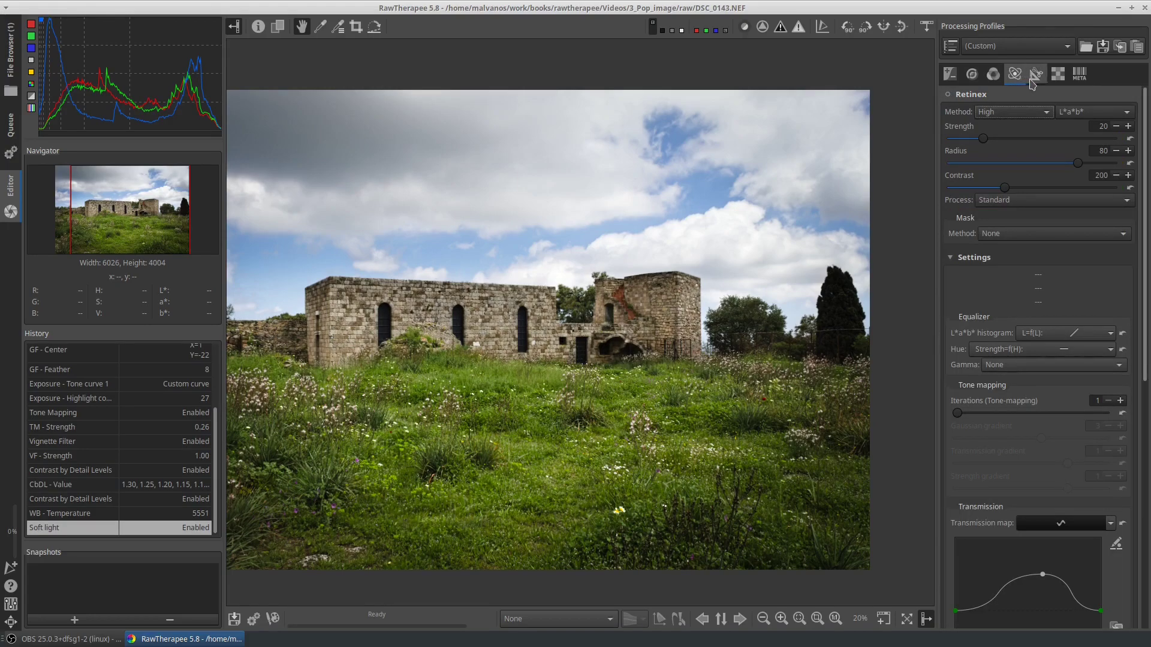
In the Transform tab, apply automatic distortion correction, giving an amount of -0.054
{"action": "left_click", "coordinate": [1033, 75]}
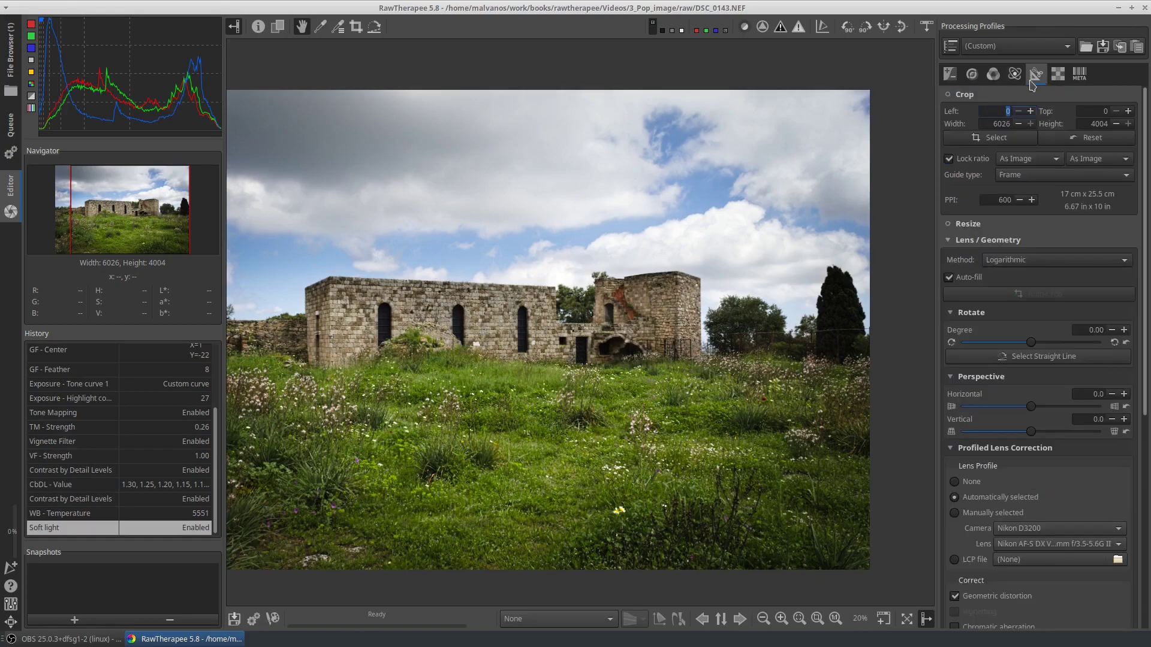
{"action": "scroll", "coordinate": [1027, 266], "scroll_direction": "down", "scroll_amount": 2}
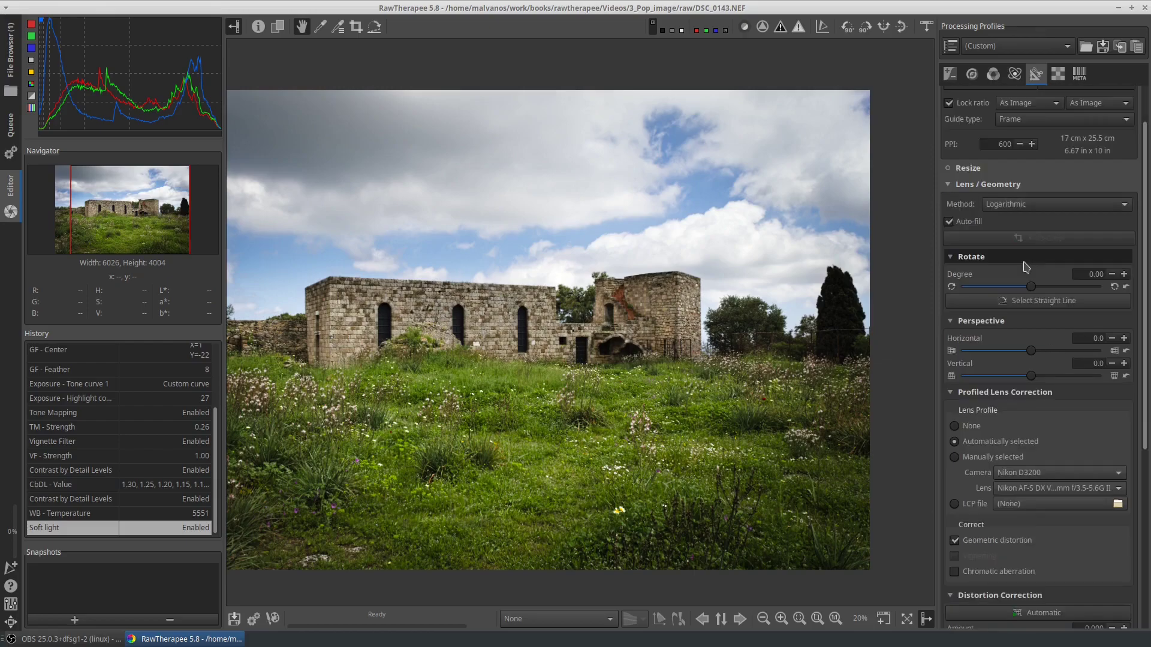
{"action": "scroll", "coordinate": [1026, 267], "scroll_direction": "down", "scroll_amount": 6}
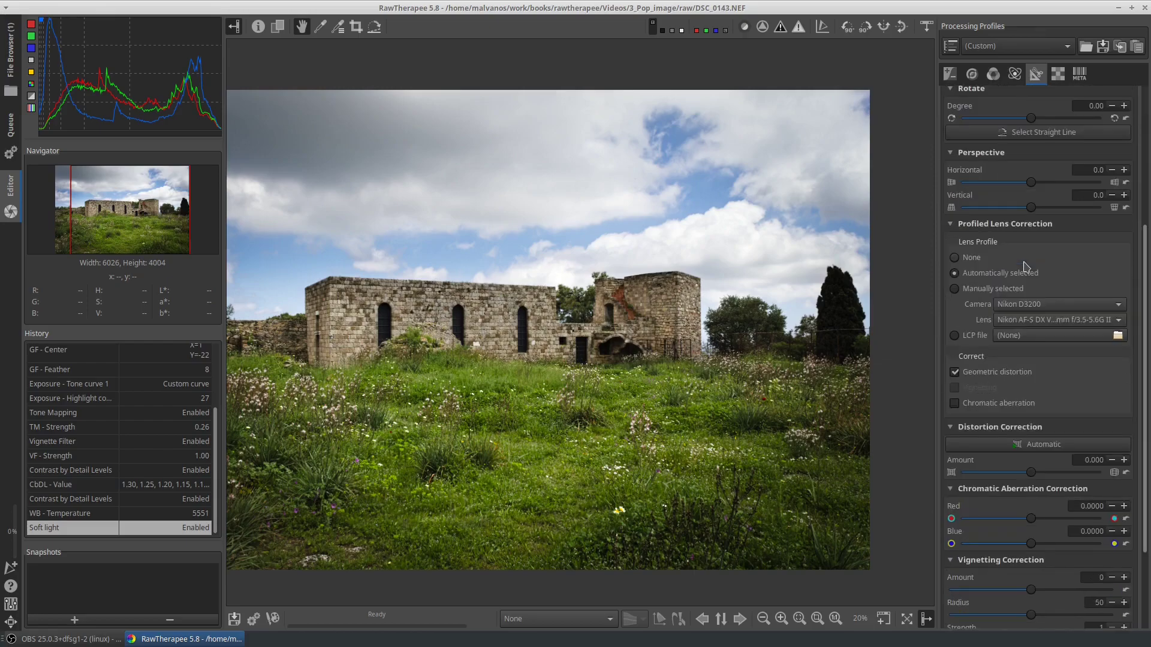
{"action": "left_click", "coordinate": [1087, 452]}
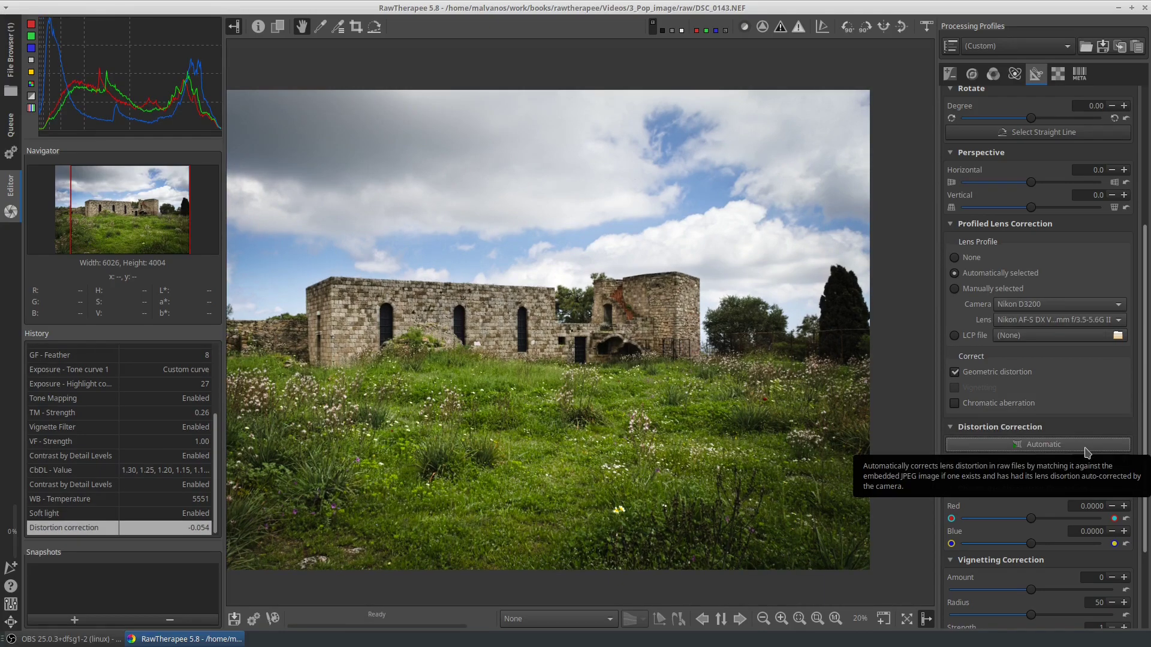
{"action": "scroll", "coordinate": [1087, 452], "scroll_direction": "up", "scroll_amount": 5}
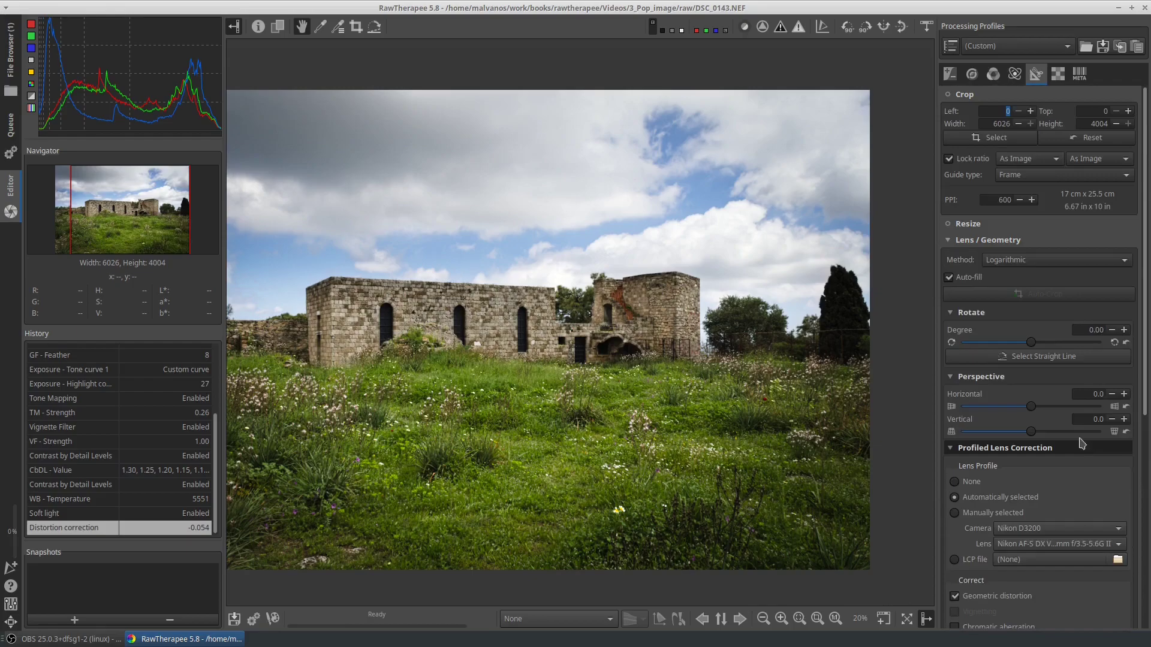
Switch the crop guide type to Grid, leaving Crop disabled and the 6026×4004 frame uncropped
{"action": "left_click", "coordinate": [948, 94]}
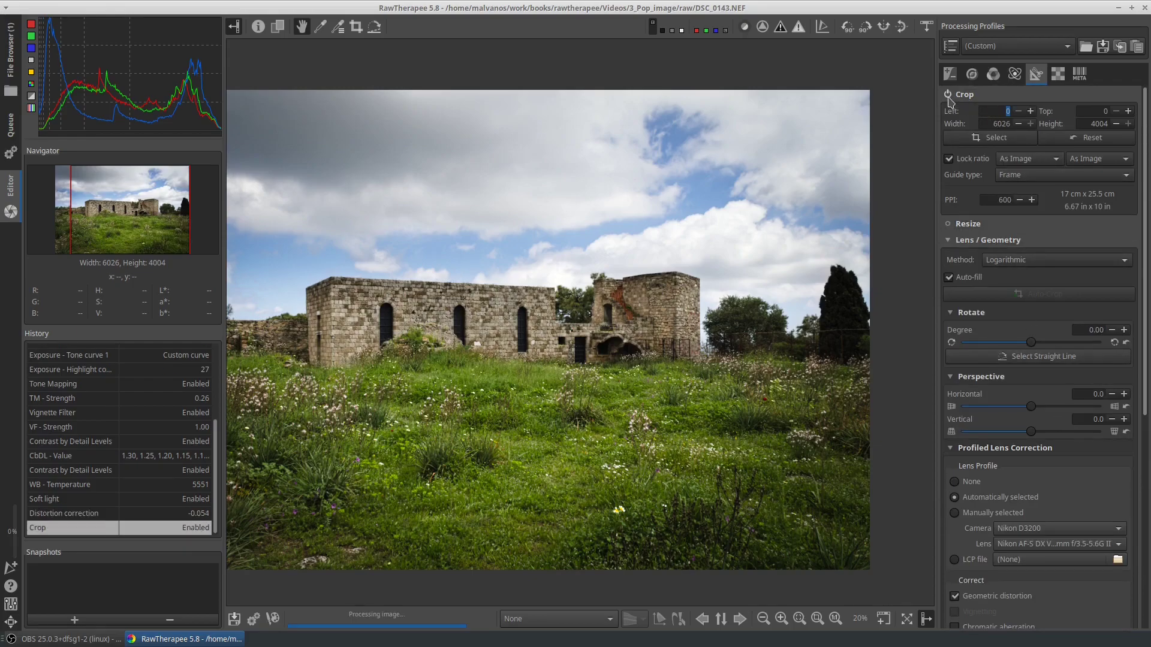
{"action": "left_click", "coordinate": [1039, 176]}
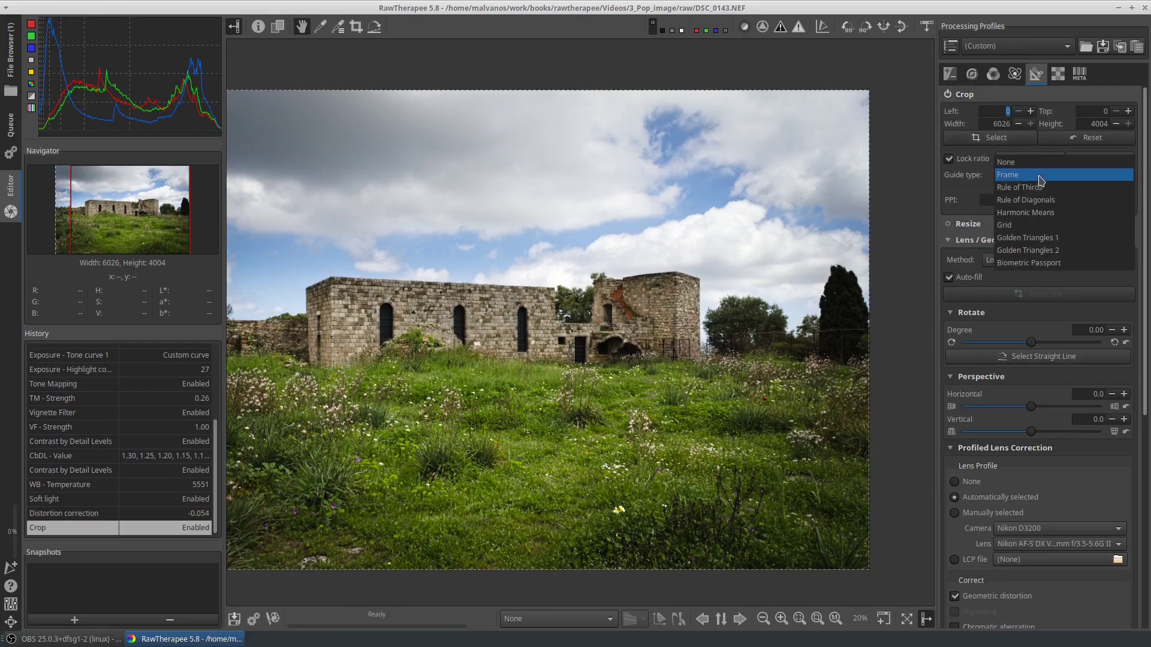
{"action": "left_click", "coordinate": [1054, 226]}
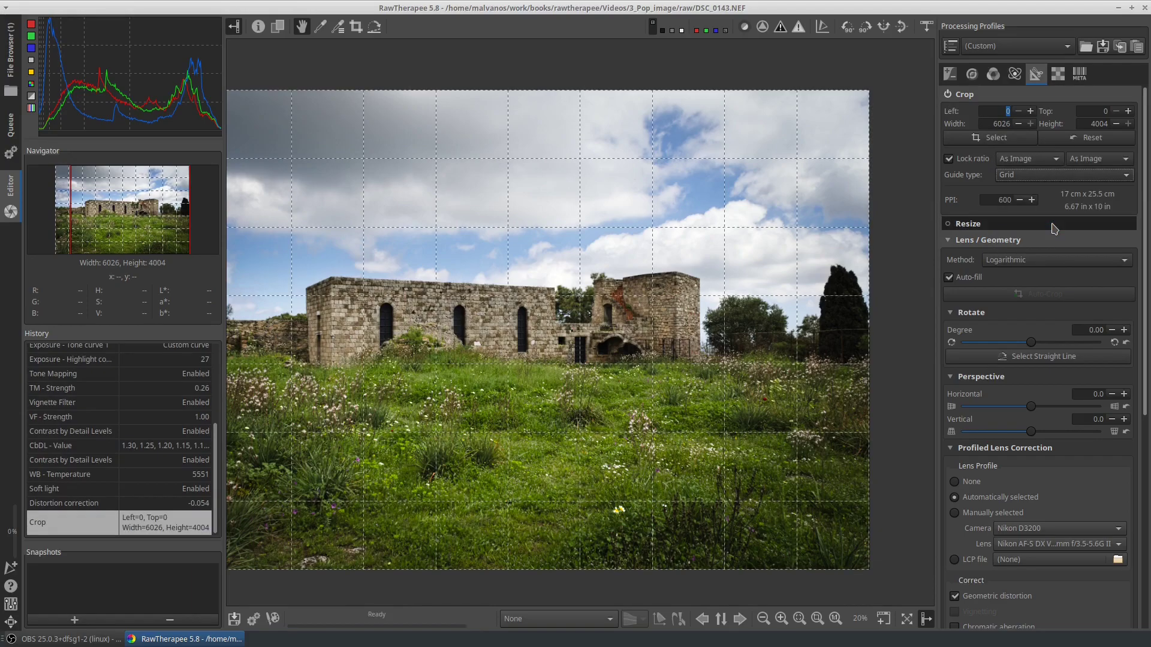
{"action": "left_click", "coordinate": [948, 95]}
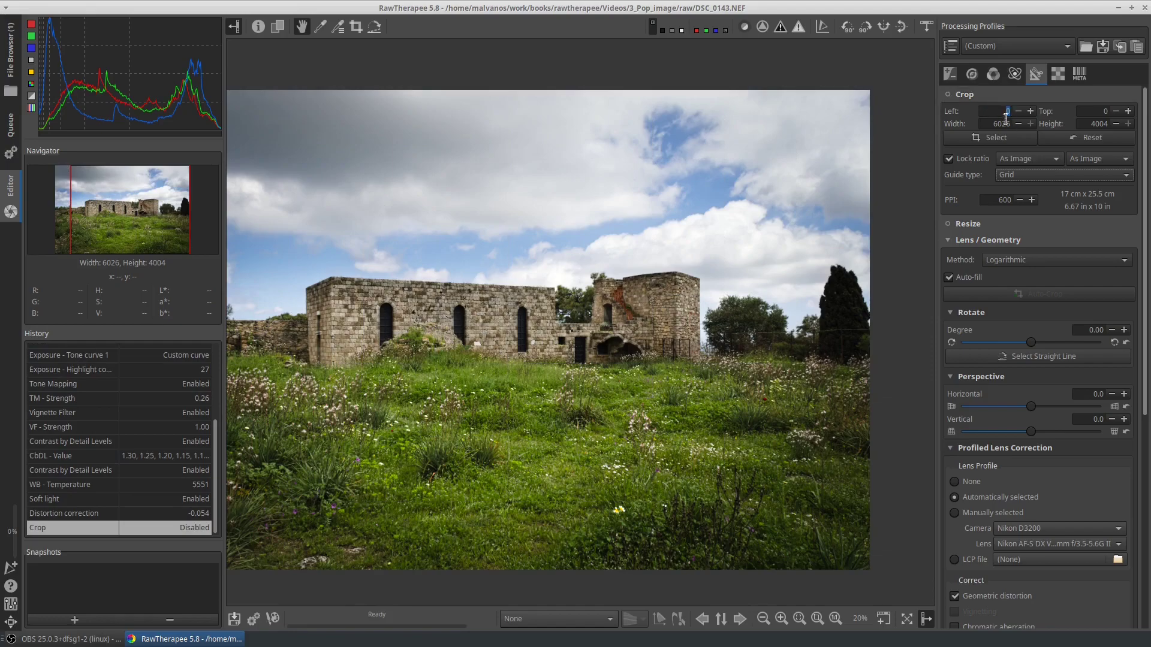
Save the photo as DSC_0143, an 8-bit JPEG at quality 92 in Pictures
{"action": "key", "text": "ctrl+s"}
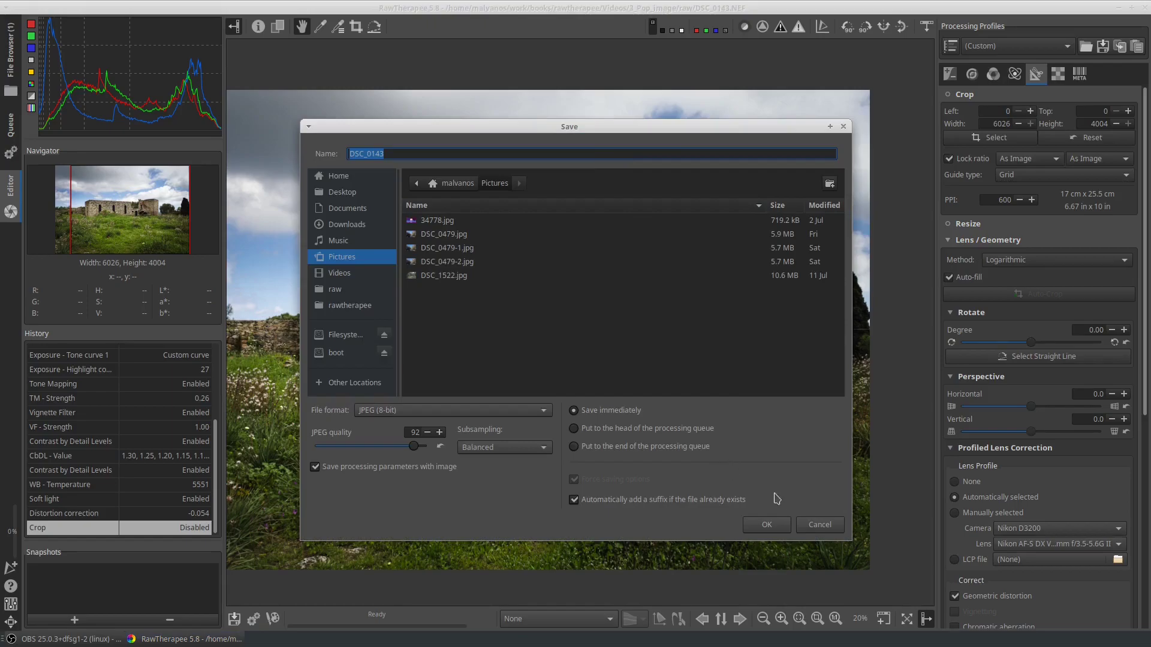
{"action": "left_click", "coordinate": [767, 525]}
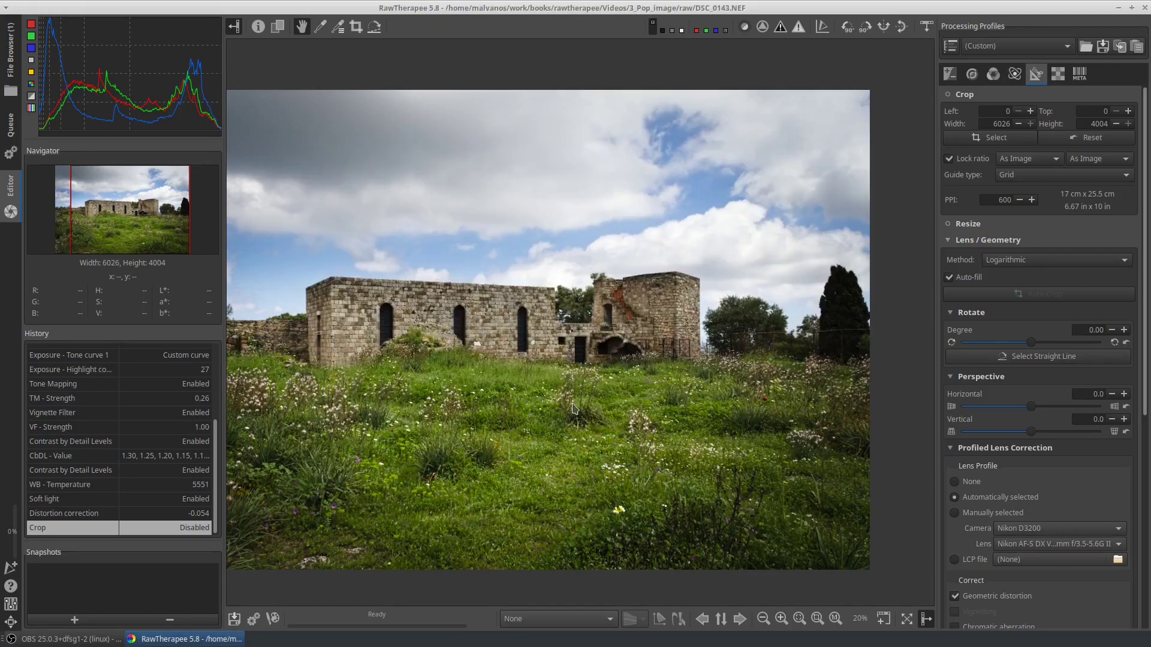